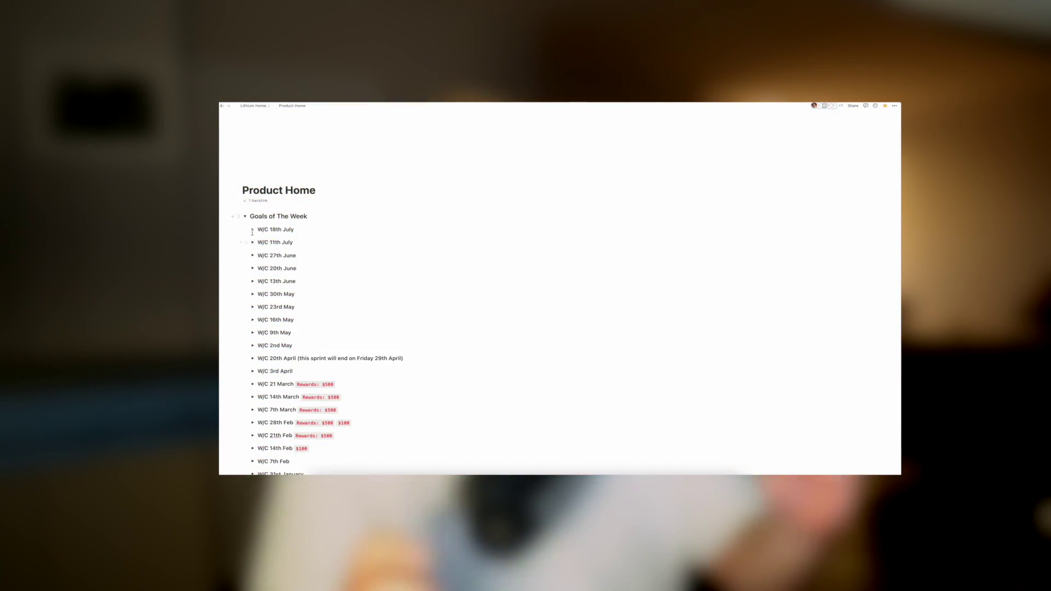
Collapse Goals of The Week, expand Tasks — By Epic, and move Checkout Page into Next Up
click(254, 243)
click(253, 243)
click(246, 217)
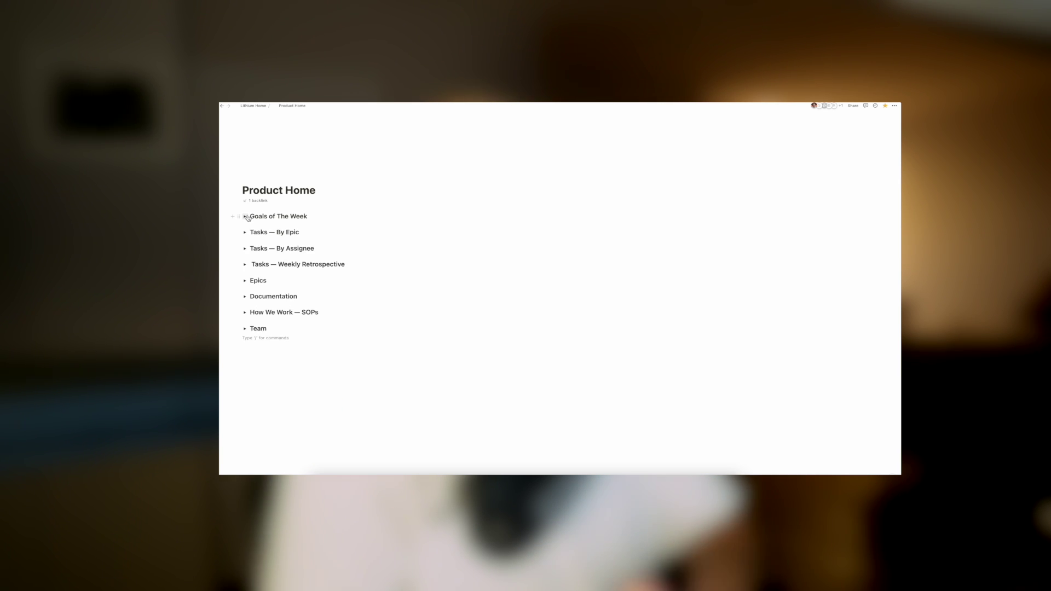
click(246, 232)
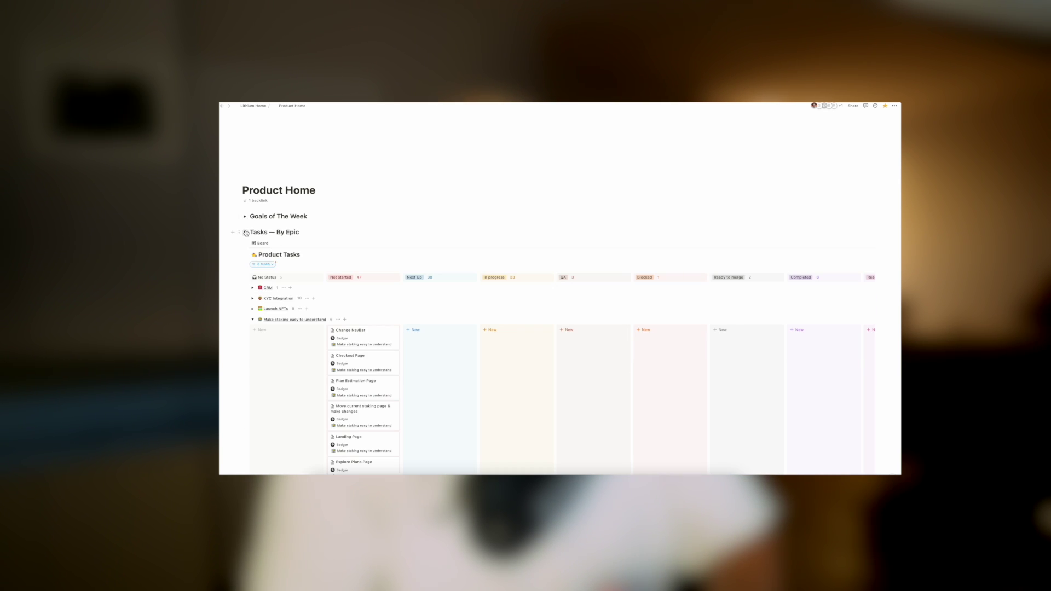
scroll(295, 263, down, 3)
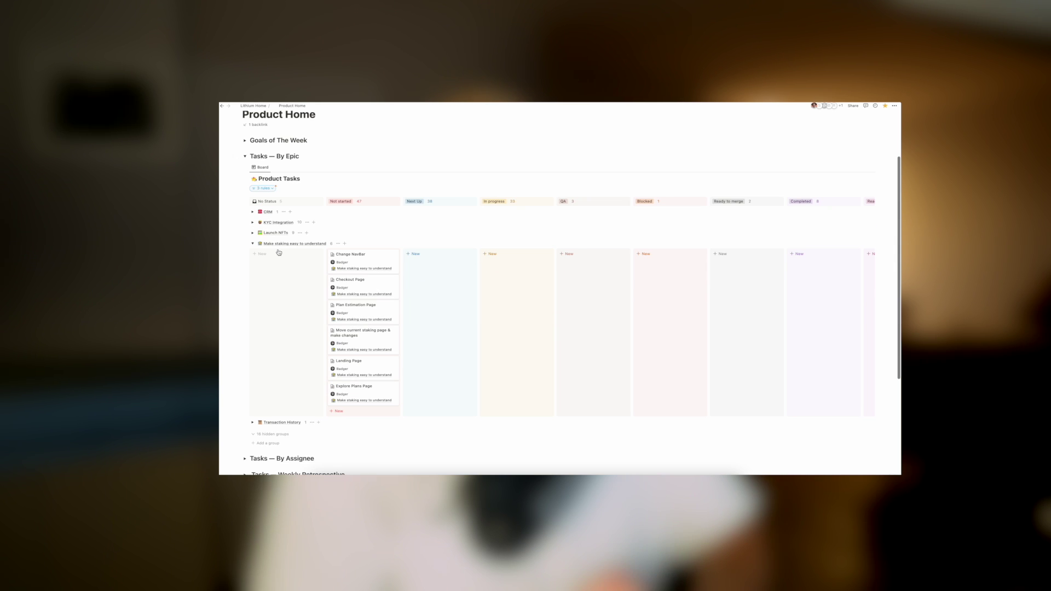
drag(413, 273, 417, 276)
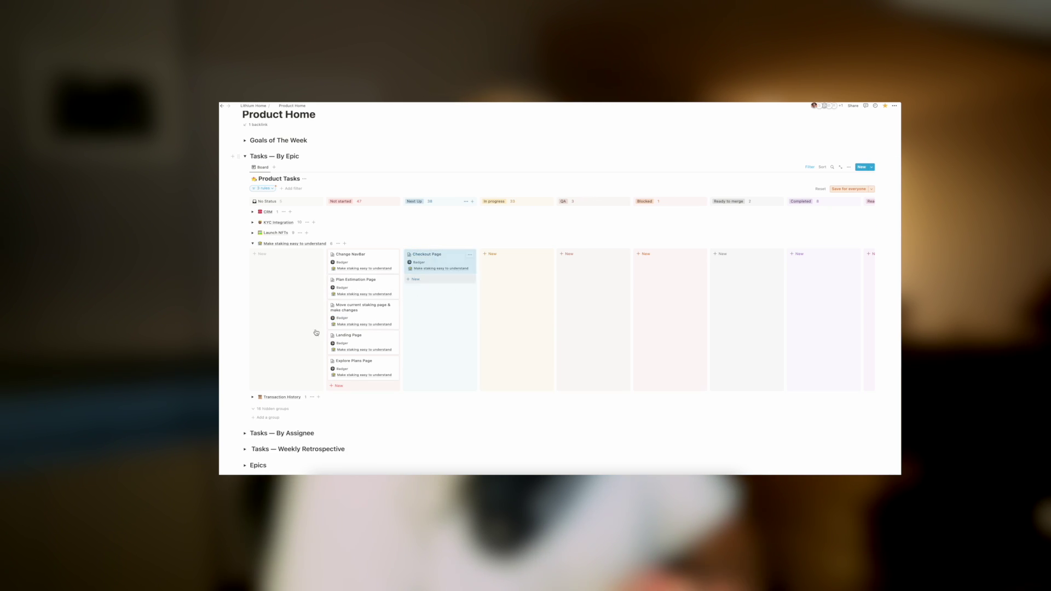
Expand Epics and open the Make staking easy to understand epic to scroll its tasks
scroll(317, 332, down, 3)
click(246, 346)
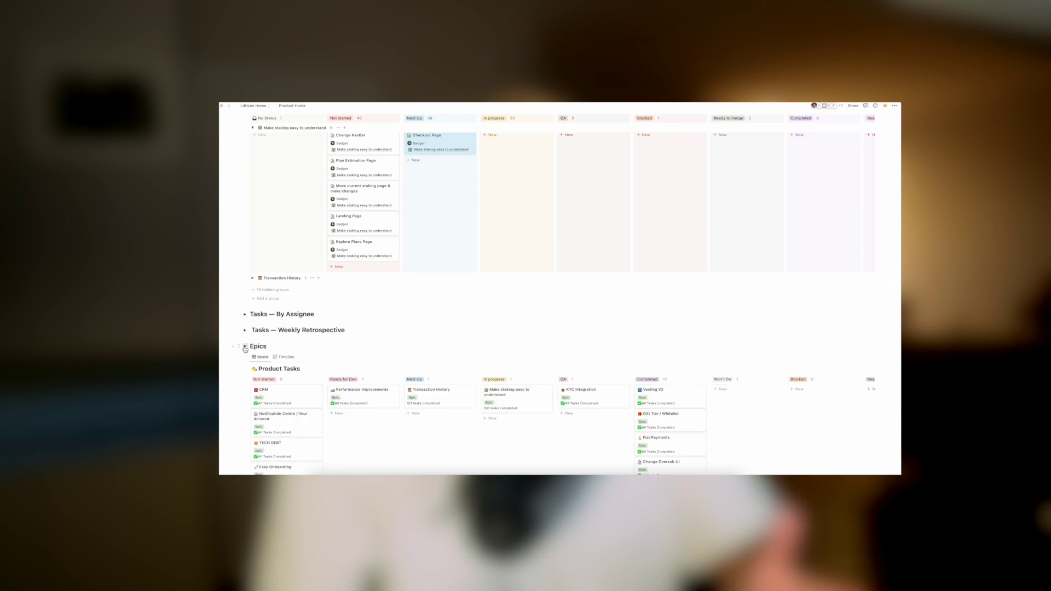
click(516, 401)
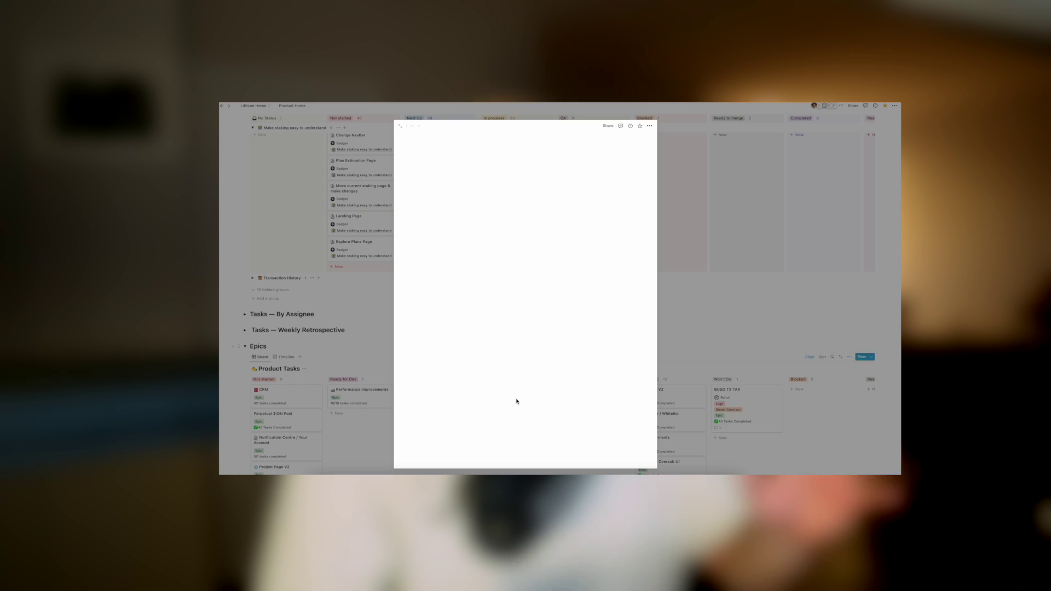
scroll(482, 349, down, 5)
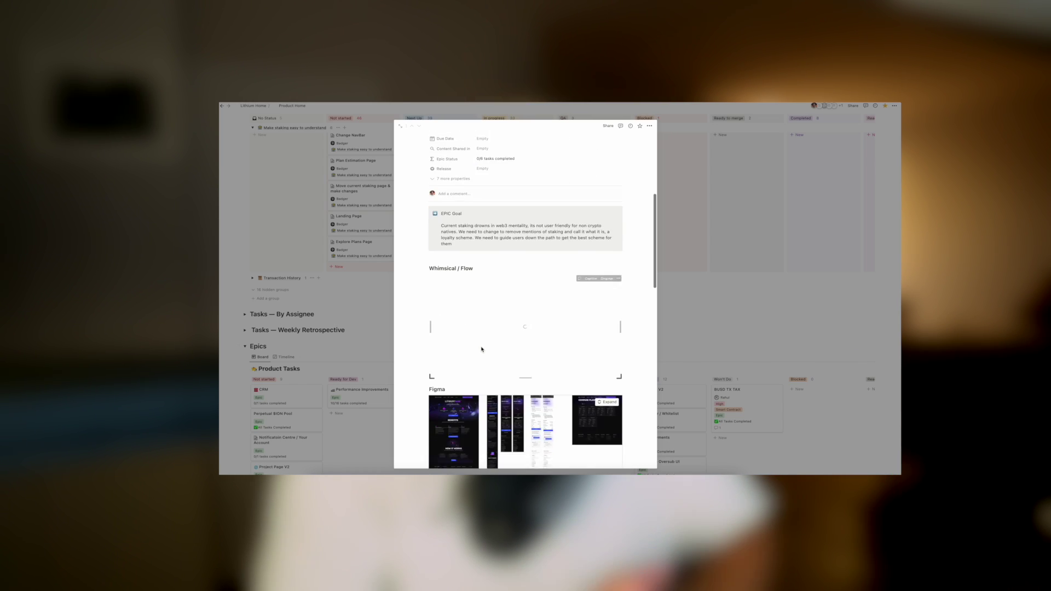
scroll(482, 349, down, 6)
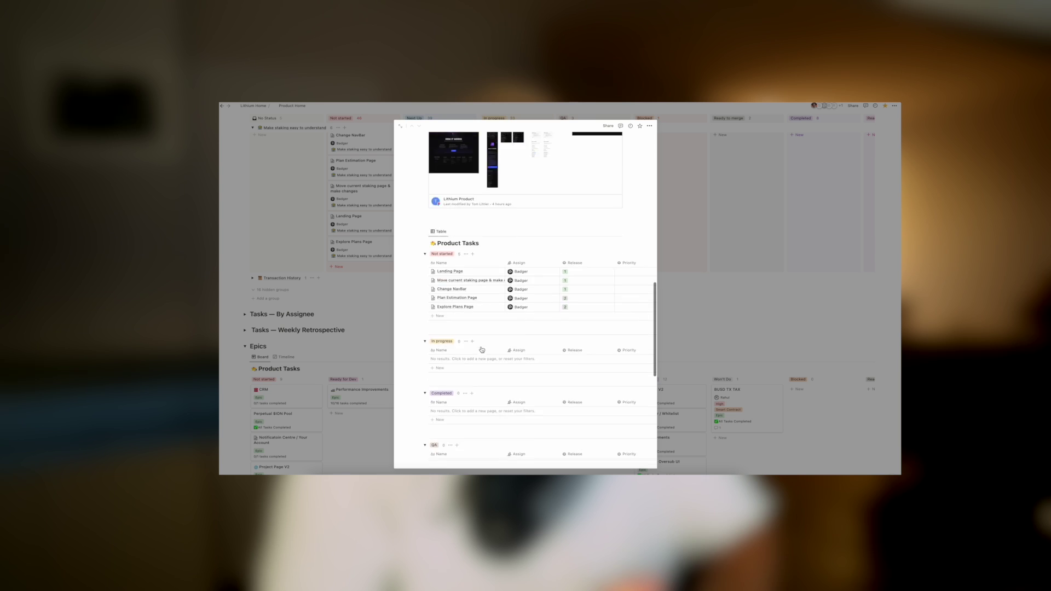
scroll(482, 349, down, 2)
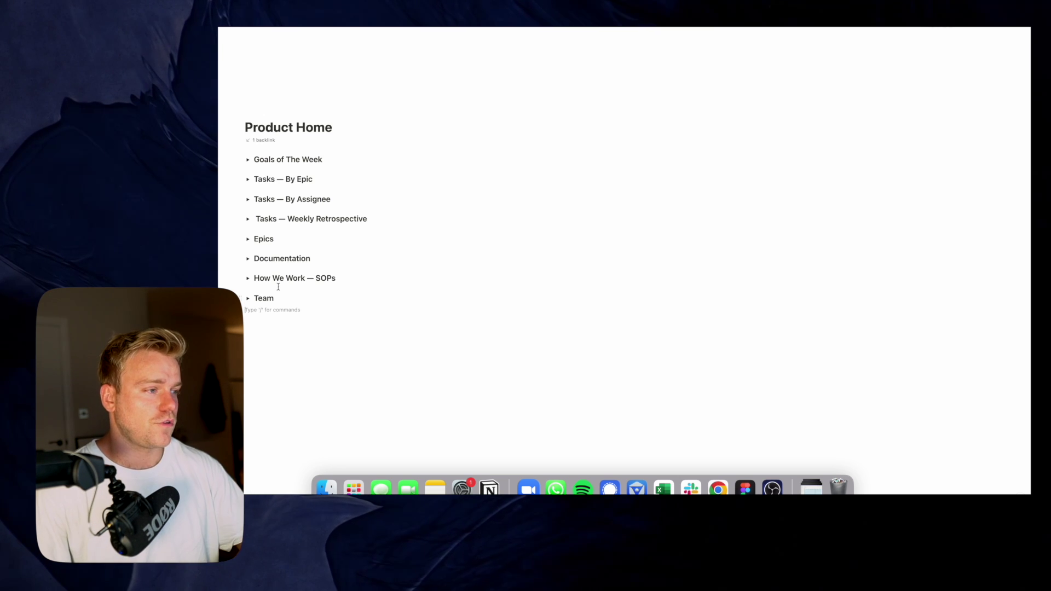
Expand Epics to show Transaction History under Next Up and KYC Integration under QA
click(248, 239)
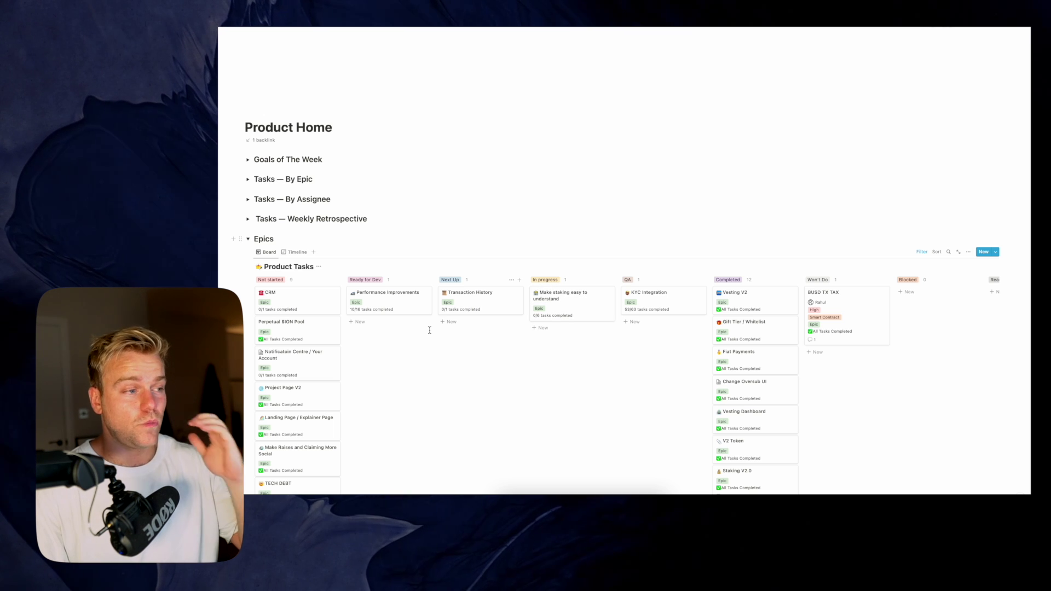
Open the staking epic and review its EPIC Goal, Whimsical flow and Figma designs
click(579, 301)
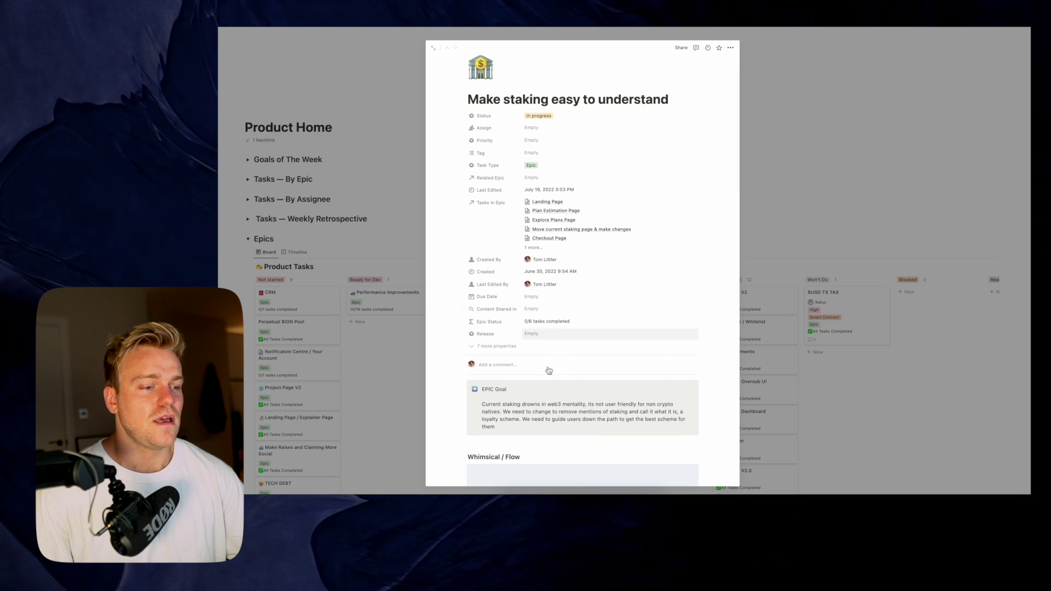
scroll(546, 369, down, 3)
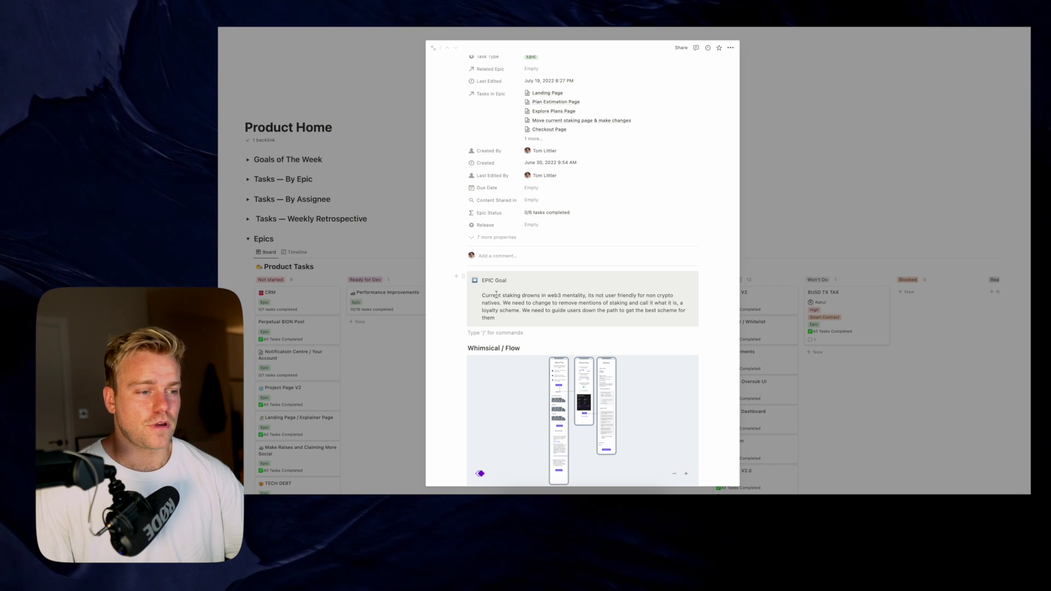
scroll(496, 295, down, 2)
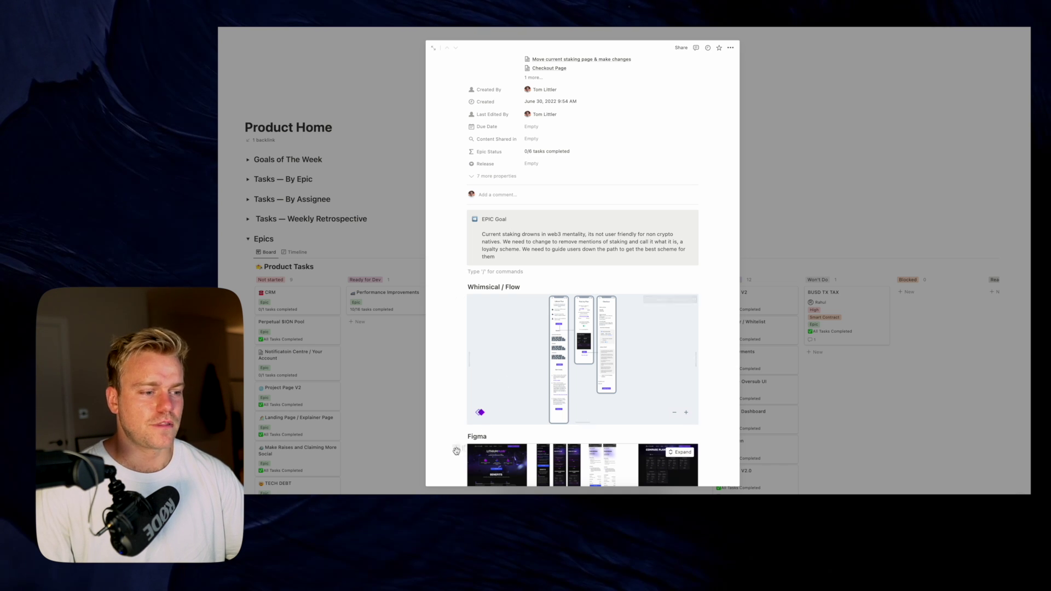
scroll(708, 277, down, 5)
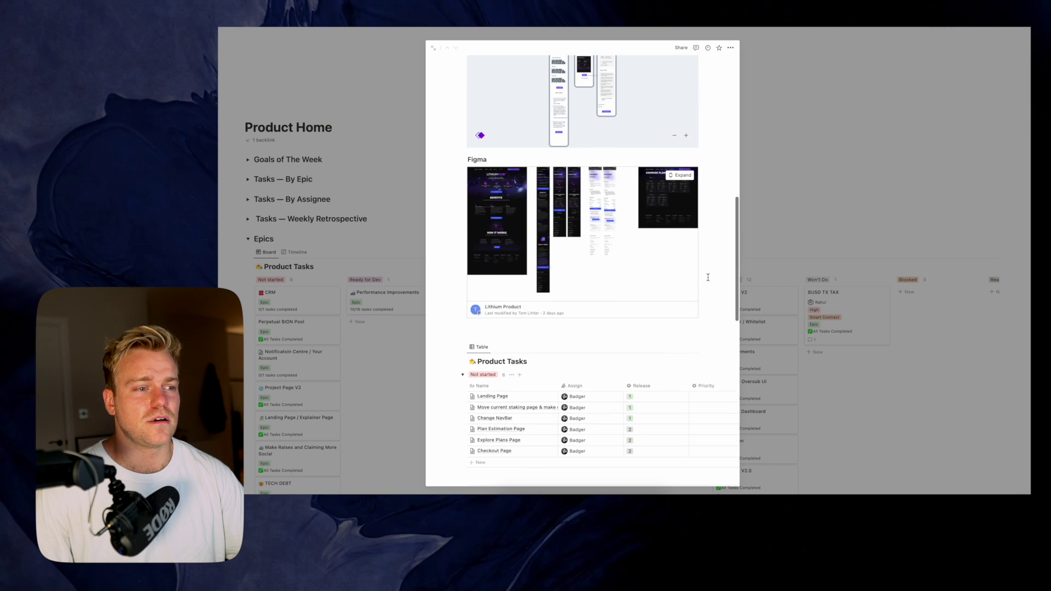
scroll(707, 277, up, 1)
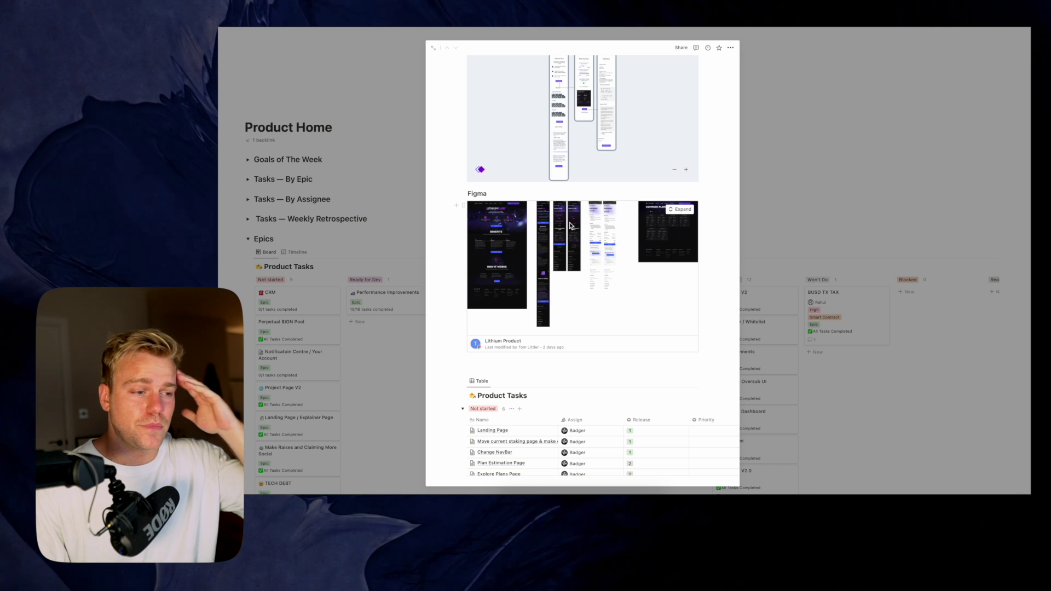
scroll(526, 328, down, 1)
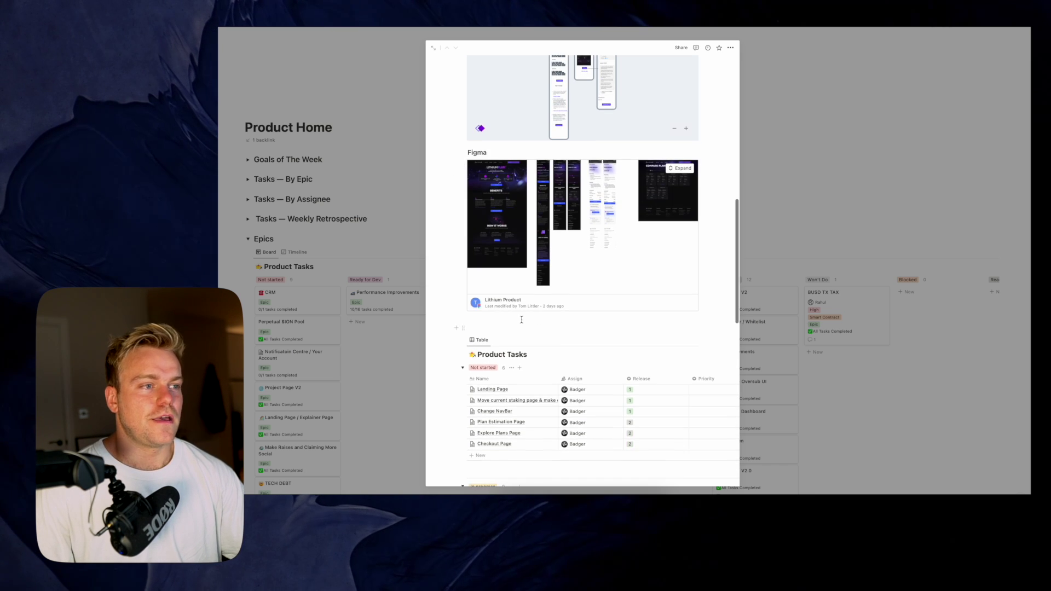
scroll(521, 319, up, 5)
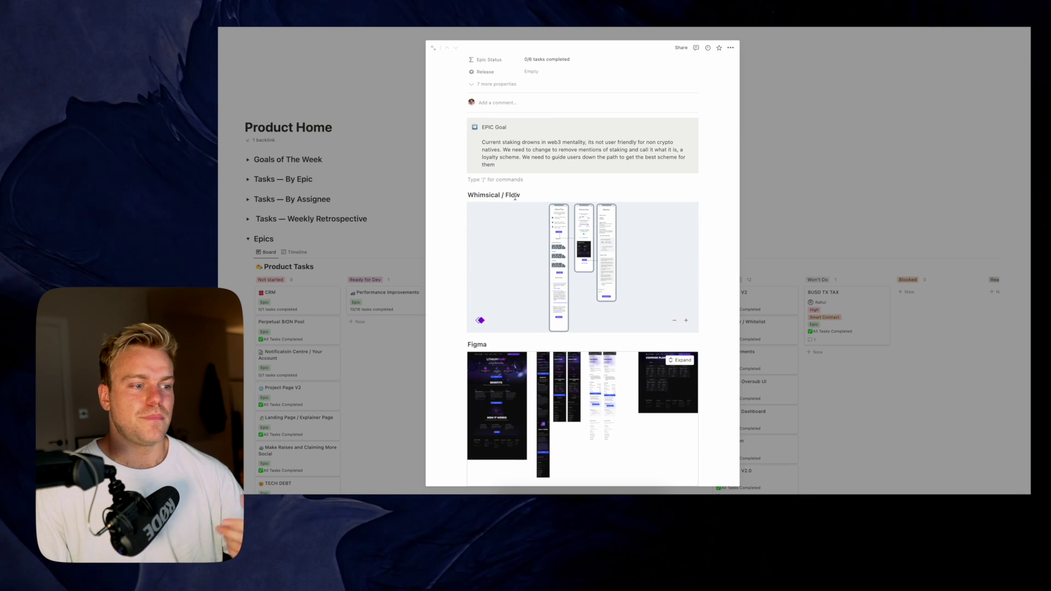
scroll(515, 197, down, 6)
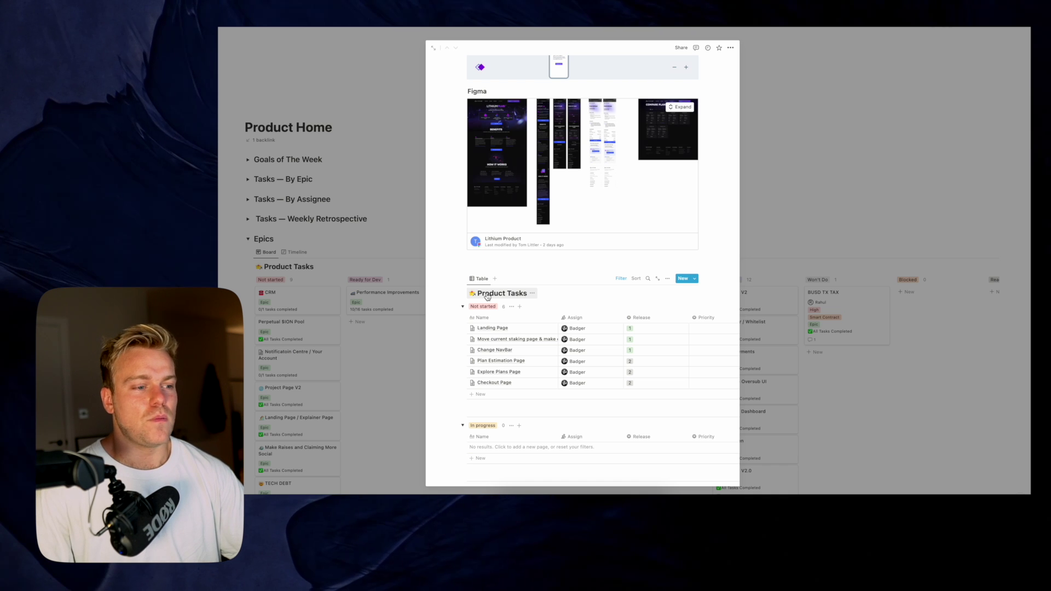
Open the Landing Page task, jump to its related epic, and view then close Change NavBar
click(542, 327)
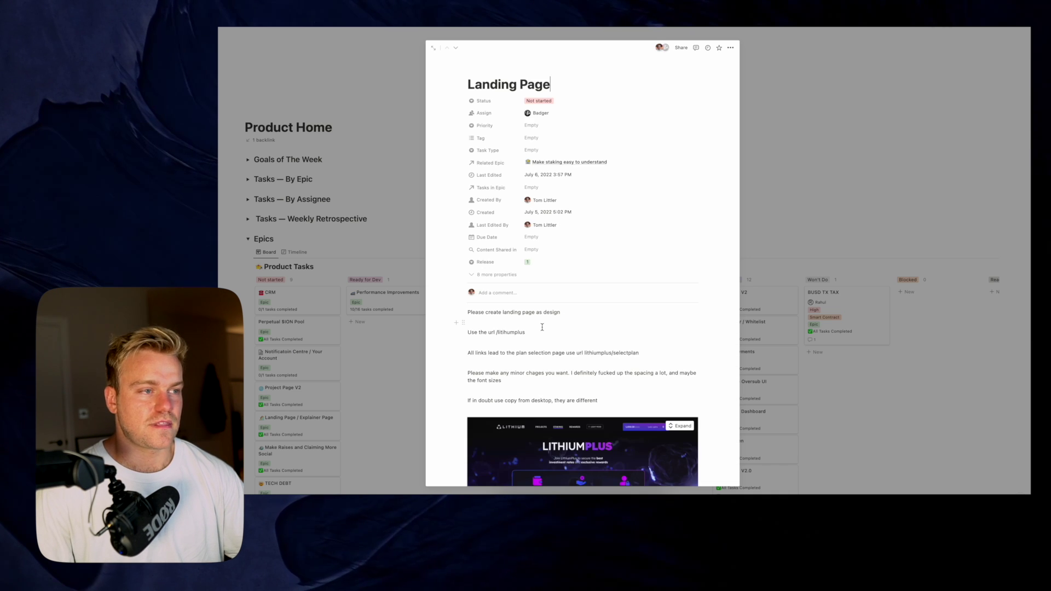
click(570, 162)
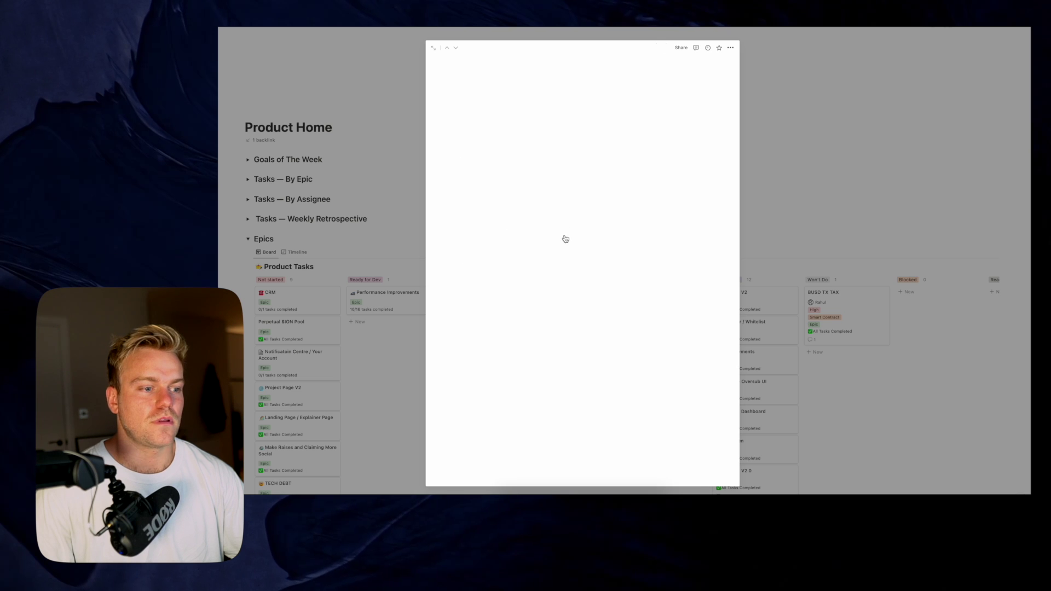
scroll(546, 293, down, 10)
scroll(546, 294, up, 6)
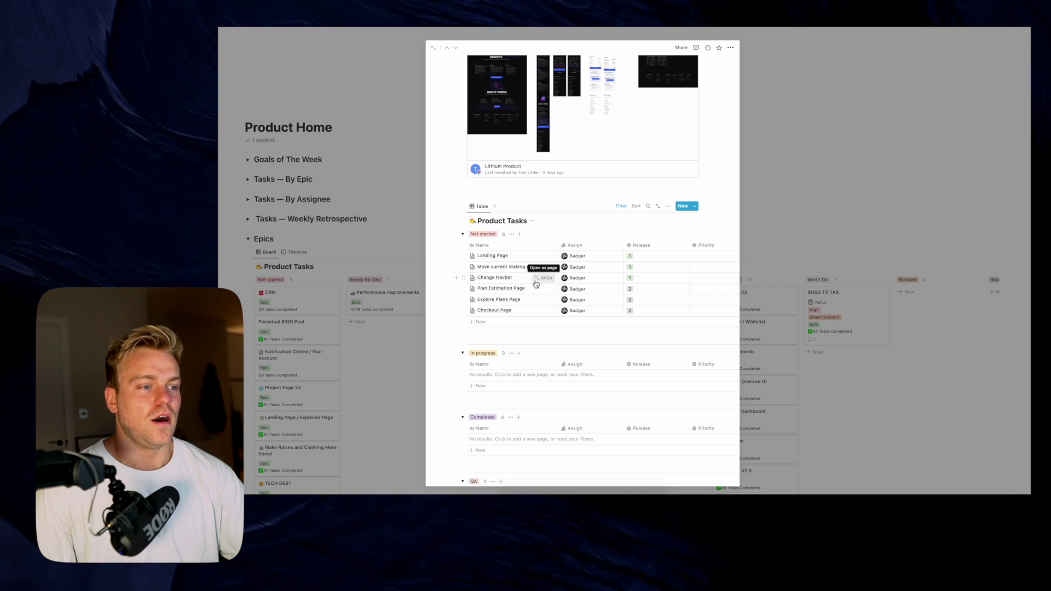
click(544, 278)
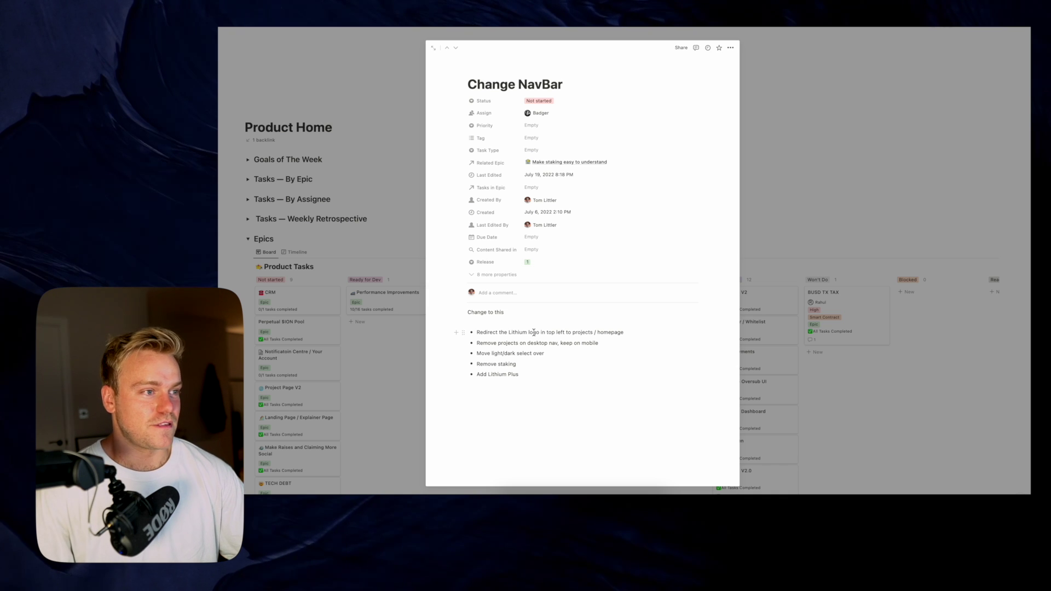
click(413, 338)
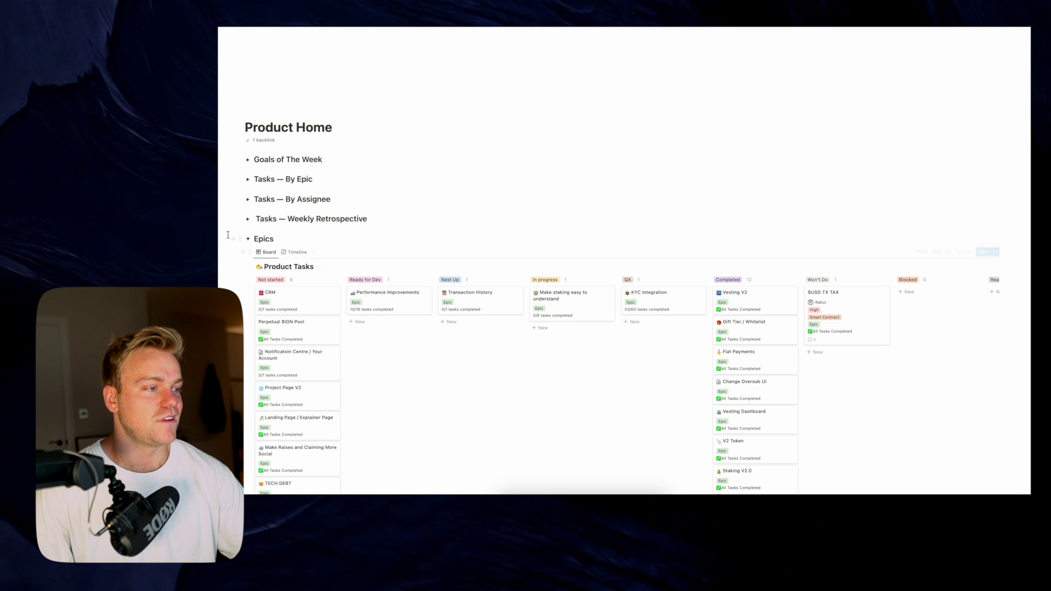
Reopen the staking epic from Epics, close its preview, and collapse the Epics section
click(248, 239)
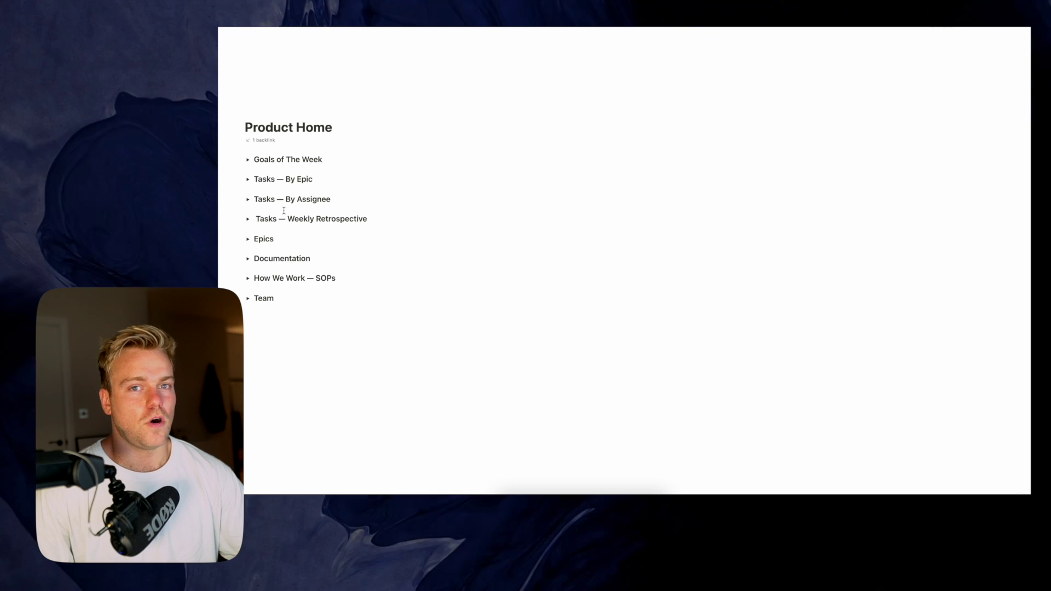
click(249, 239)
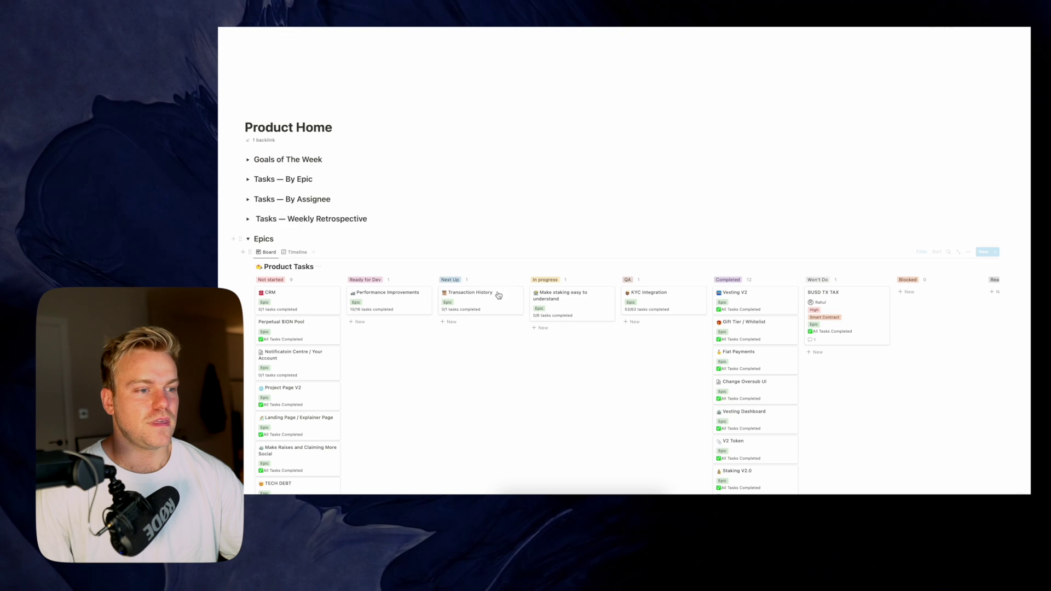
click(572, 296)
scroll(552, 316, down, 5)
scroll(551, 315, down, 10)
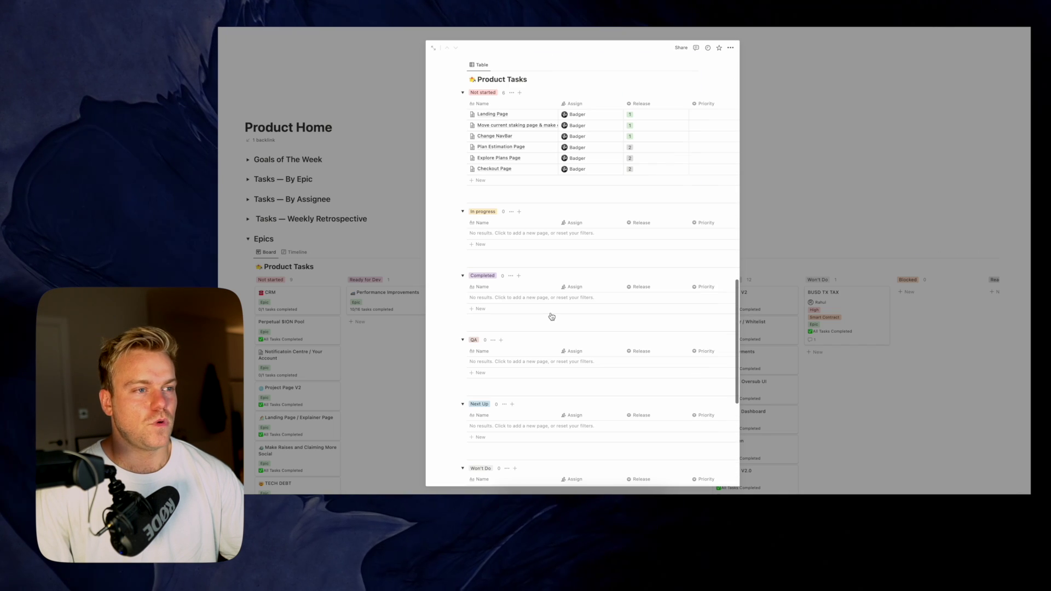
click(402, 363)
click(249, 239)
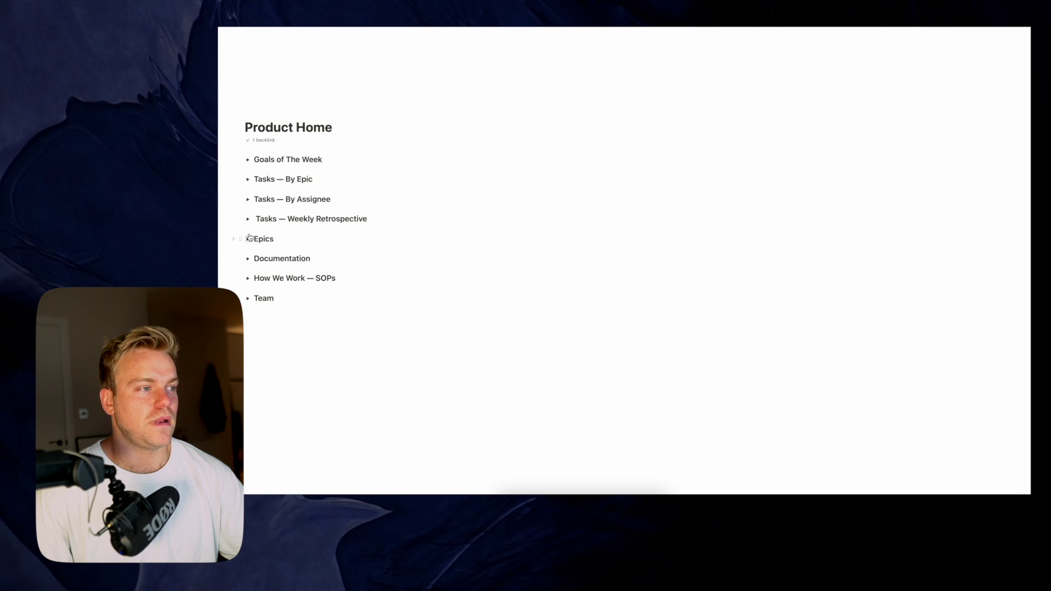
Browse the Make staking easy to understand group under Tasks — By Epic, then collapse the board
click(248, 179)
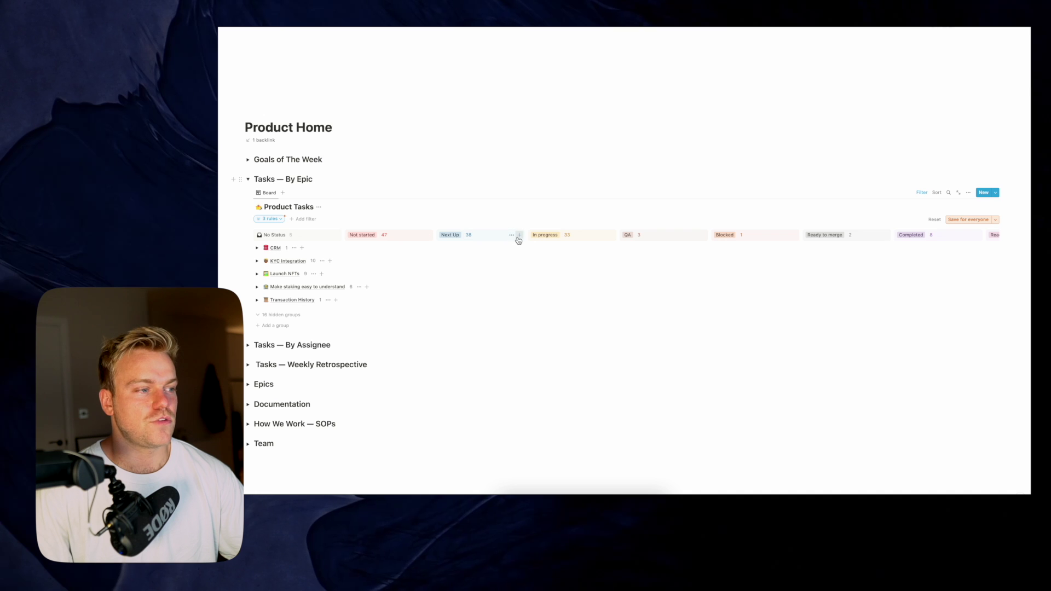
click(257, 287)
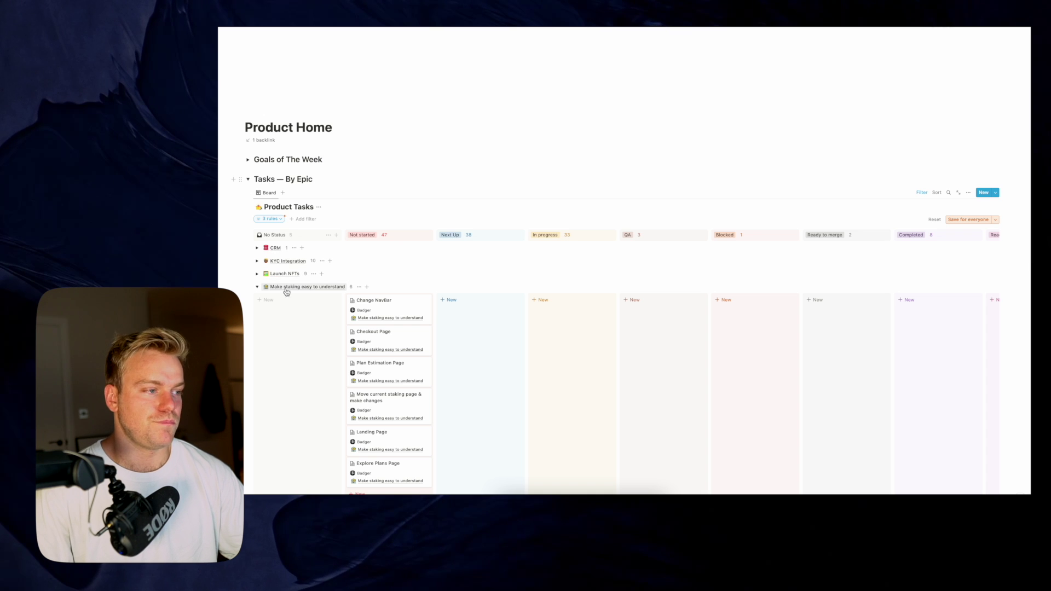
scroll(402, 268, down, 1)
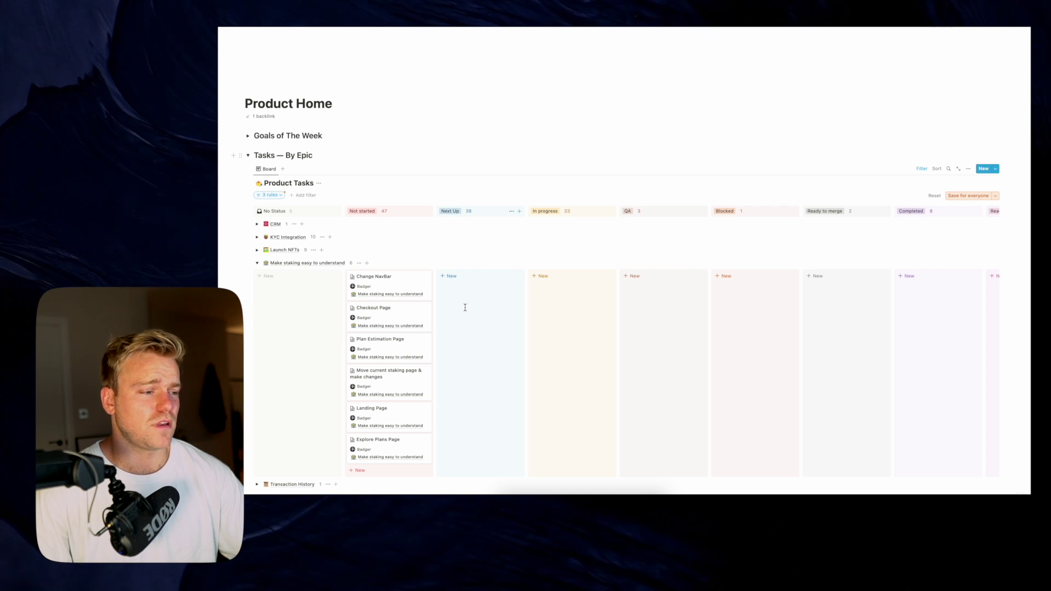
scroll(464, 308, down, 1)
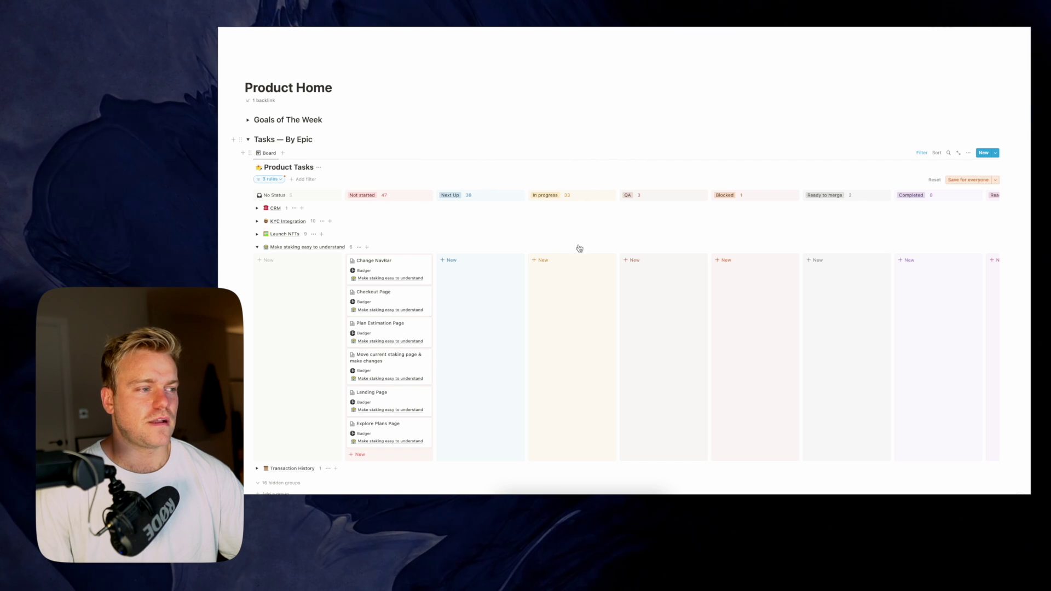
click(248, 139)
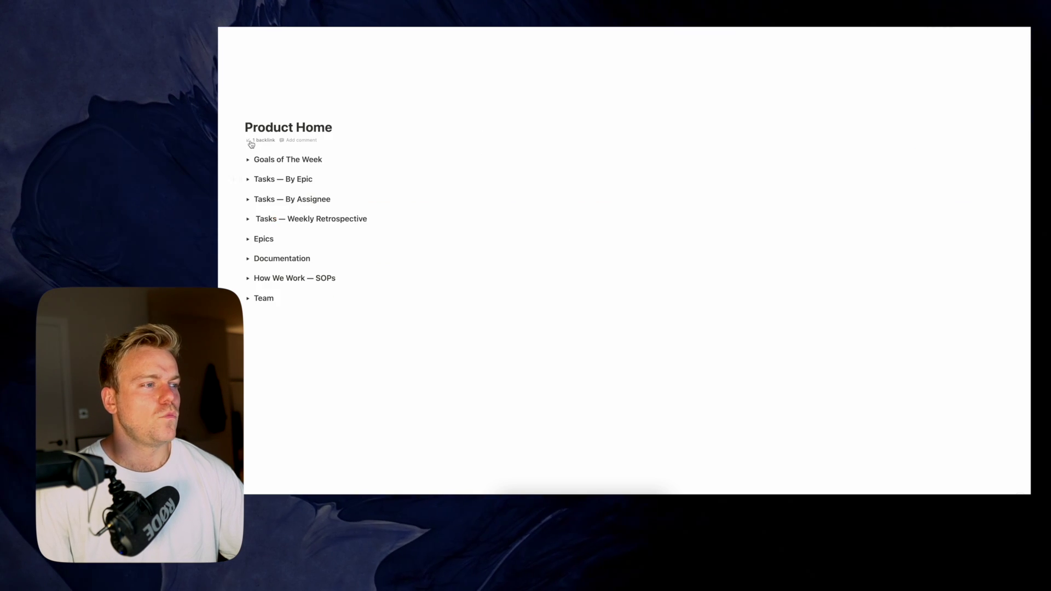
click(248, 199)
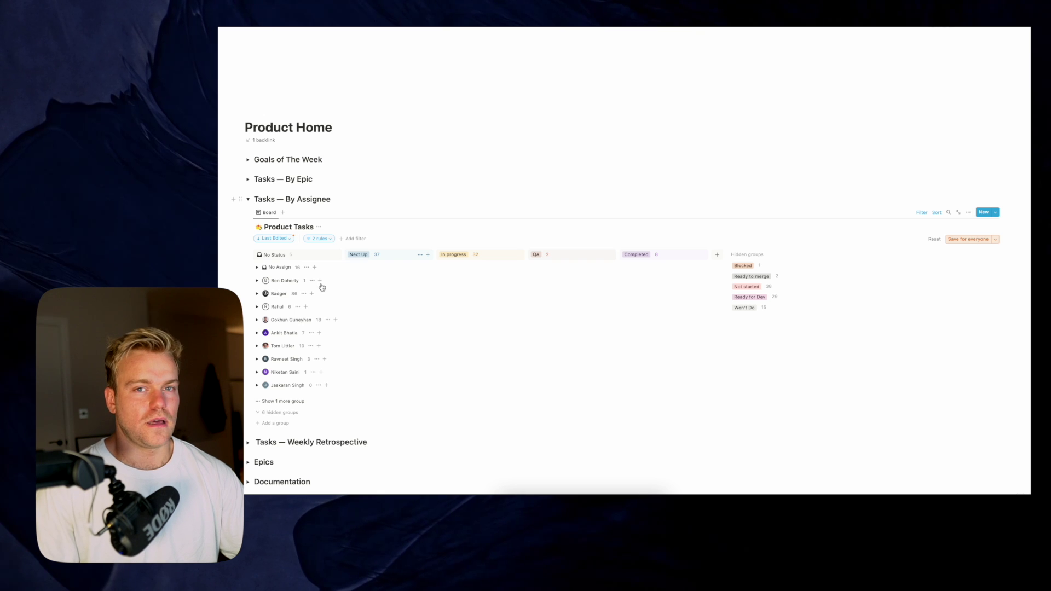
click(258, 307)
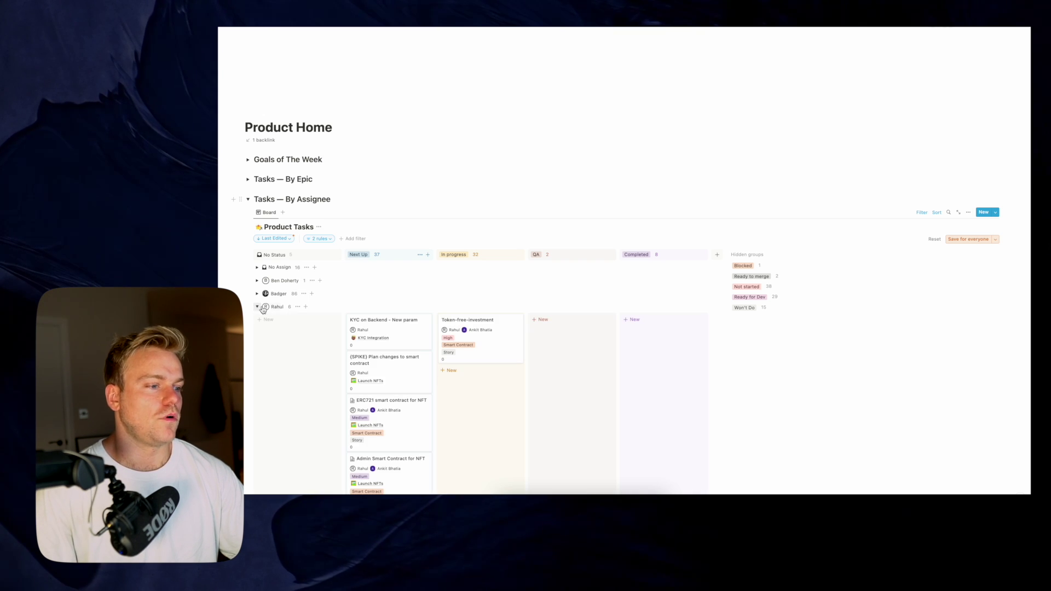
scroll(383, 334, down, 3)
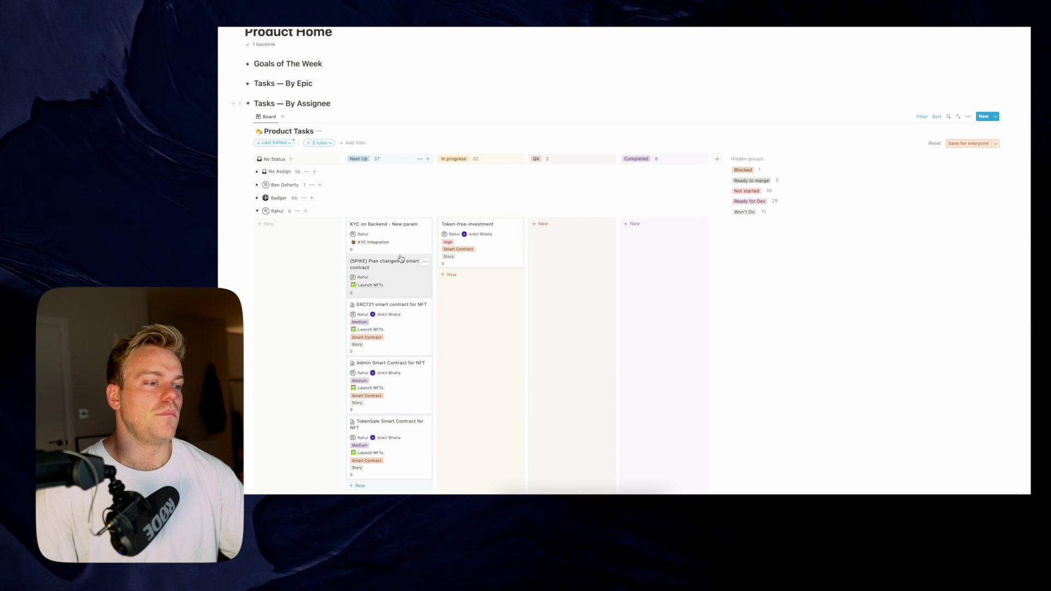
scroll(402, 259, up, 1)
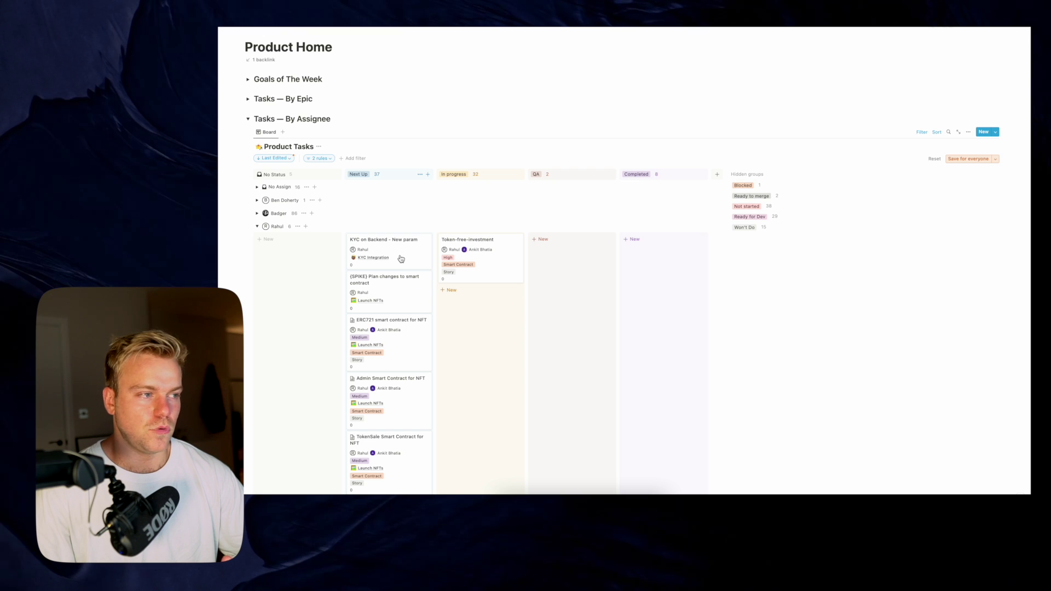
click(257, 226)
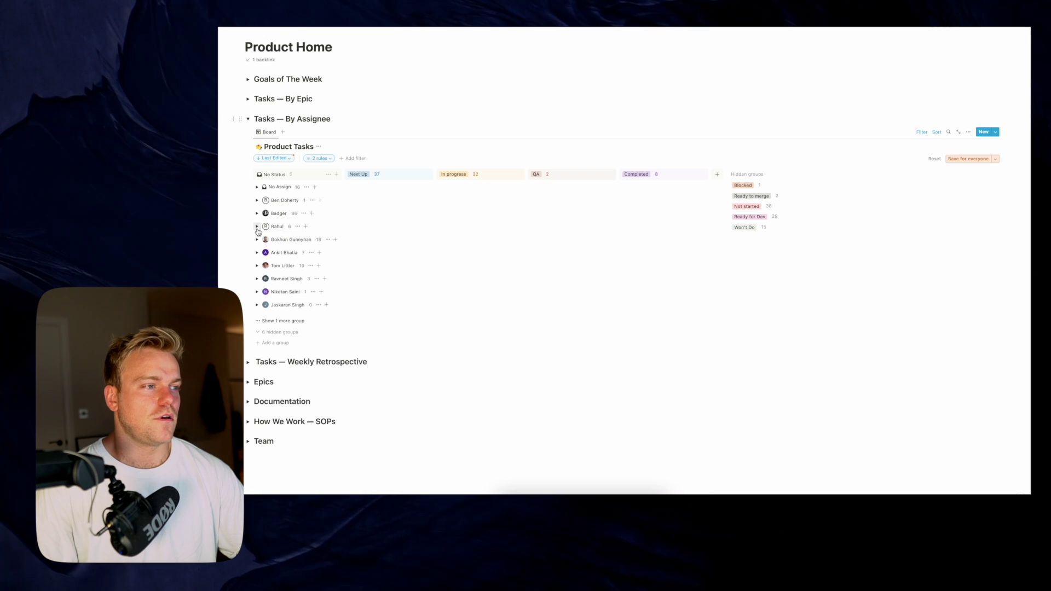
scroll(284, 238, up, 2)
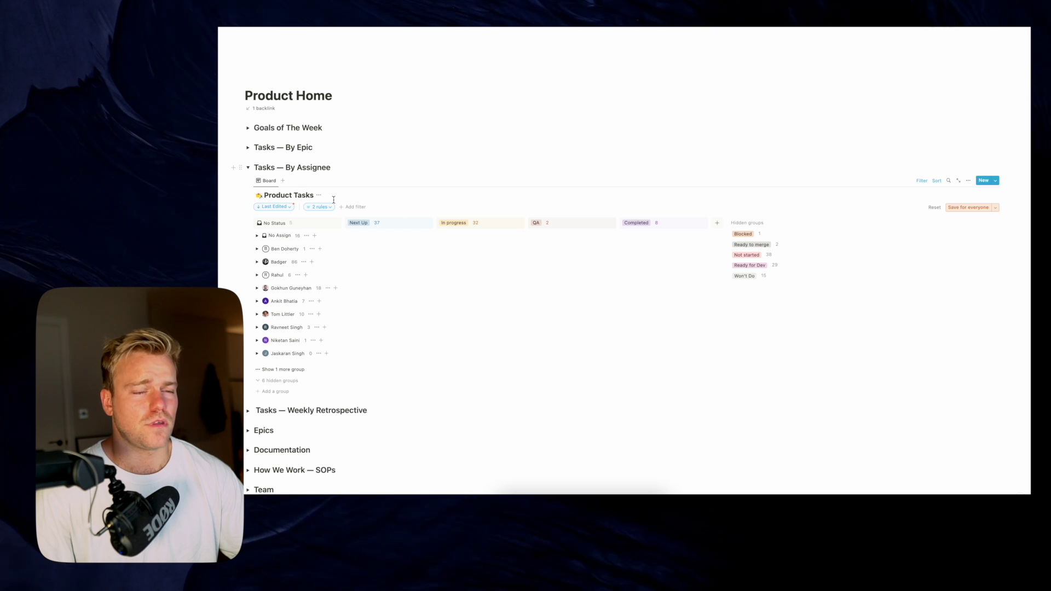
click(248, 167)
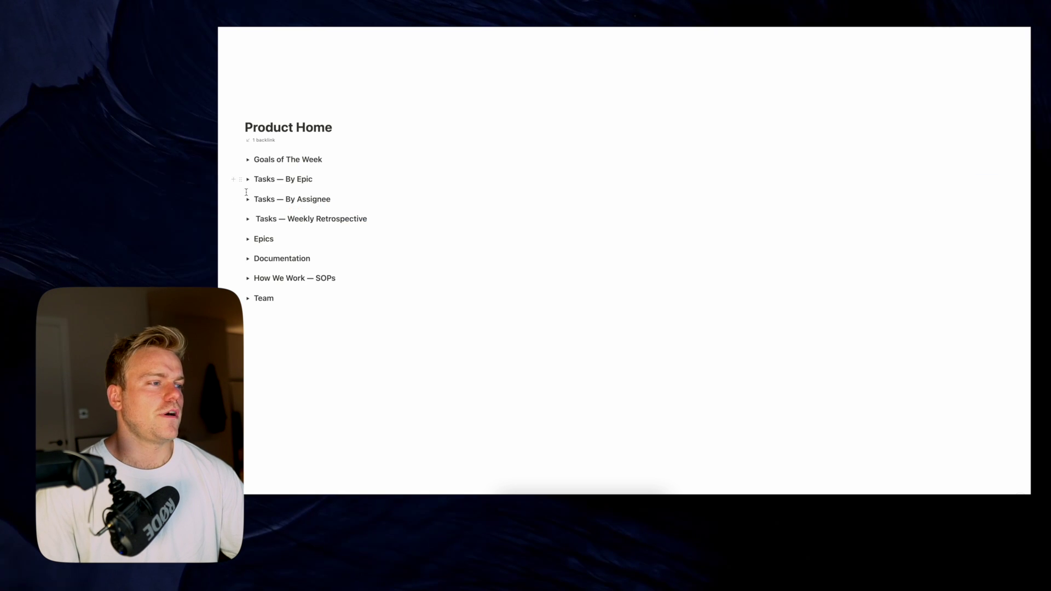
click(248, 219)
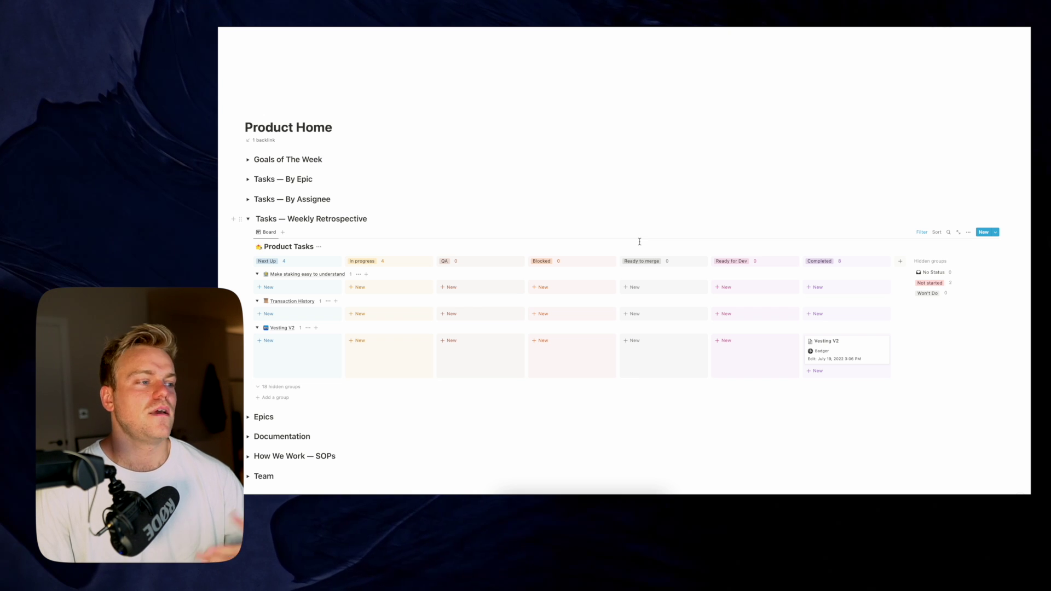
click(249, 219)
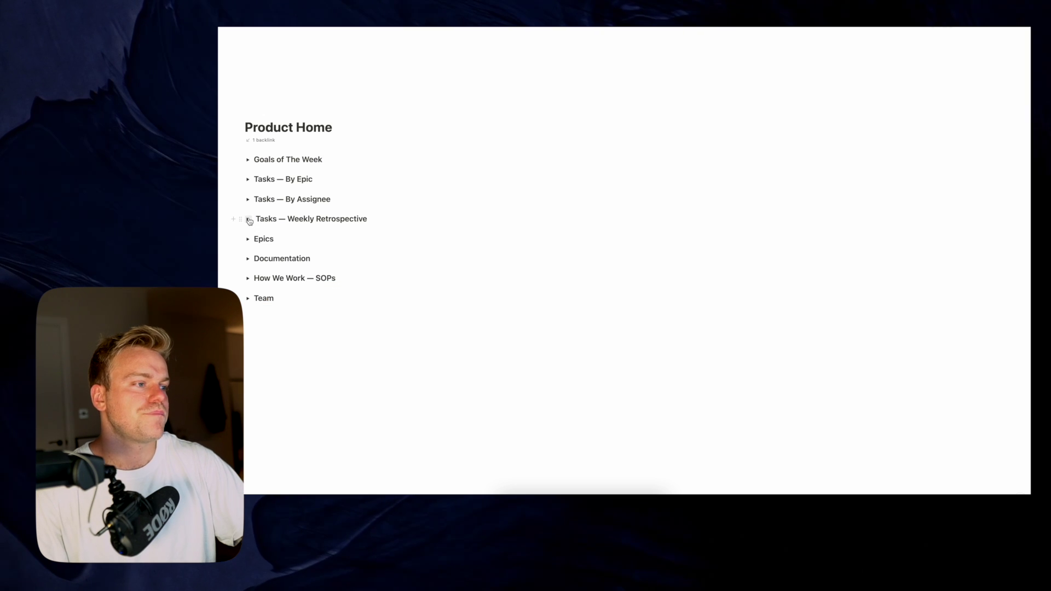
Expand Documentation and scroll through the Product Documentation table of docs and links
click(248, 260)
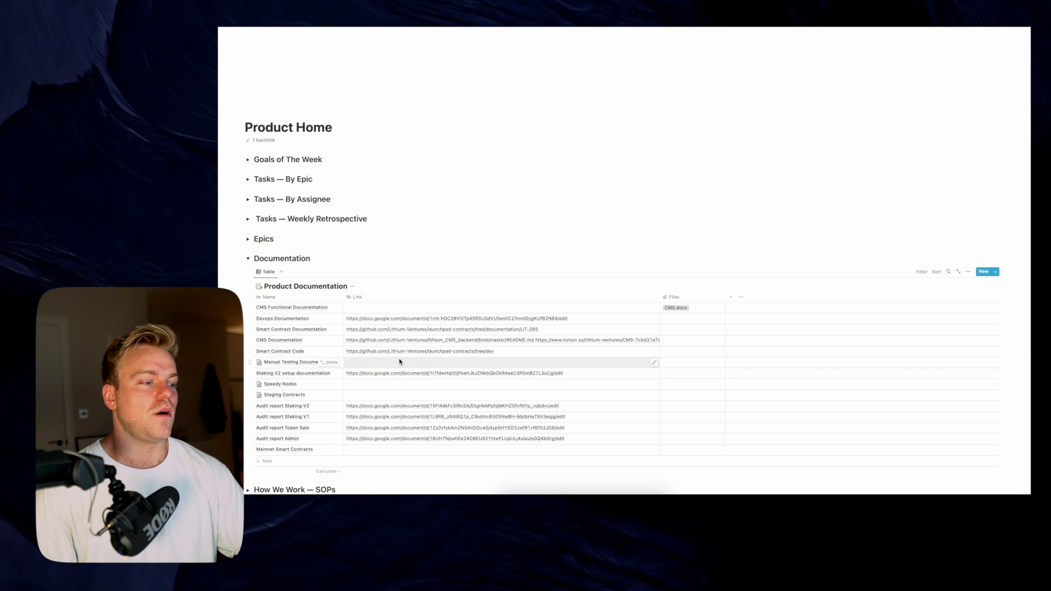
scroll(400, 361, down, 1)
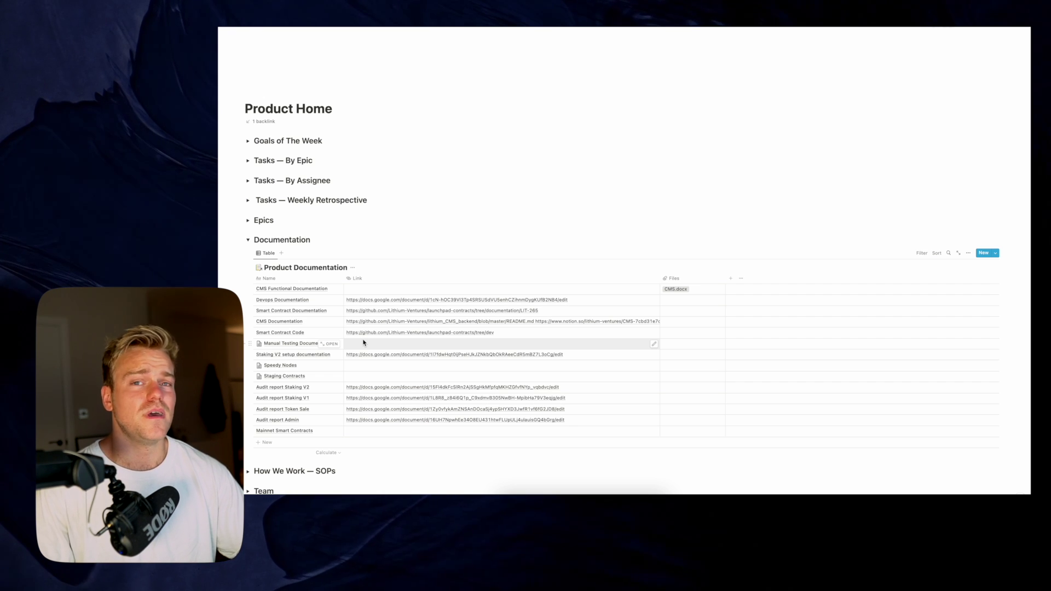
Collapse Documentation, expand How We Work — SOPs, and inspect its Product department filter rule
click(248, 240)
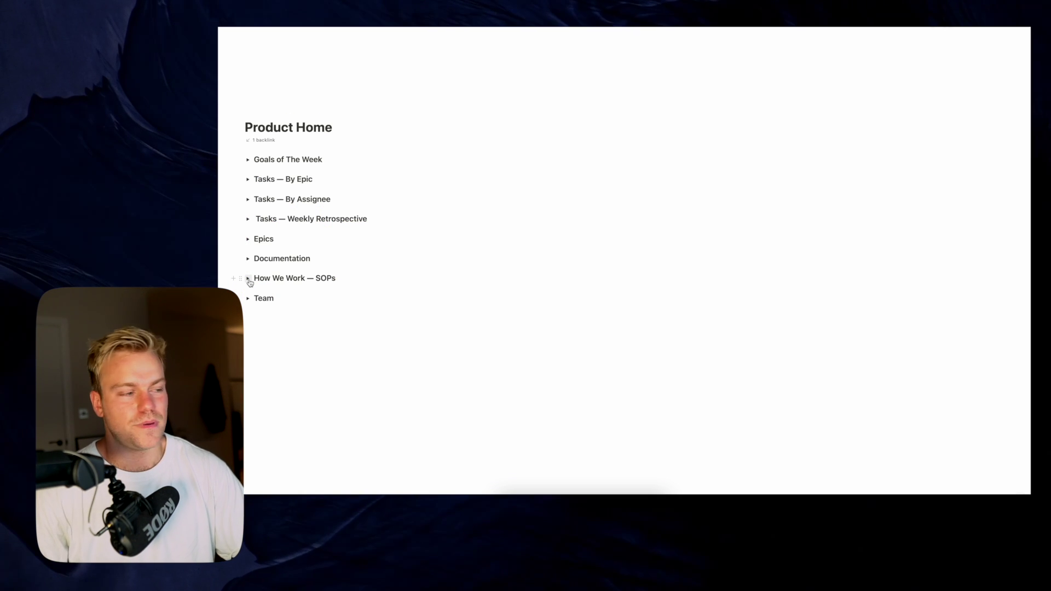
click(248, 278)
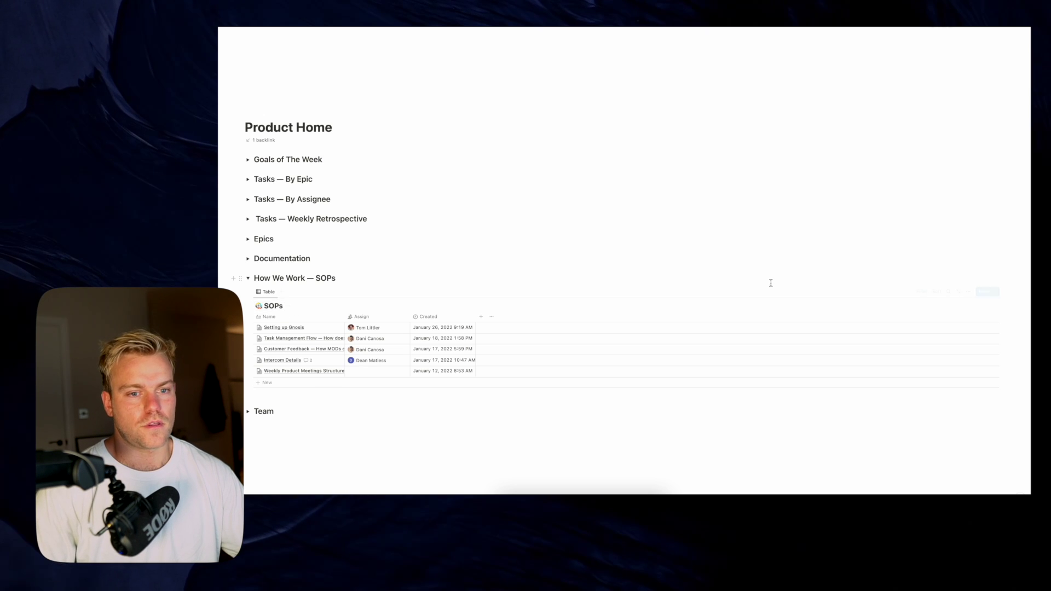
click(922, 292)
click(269, 318)
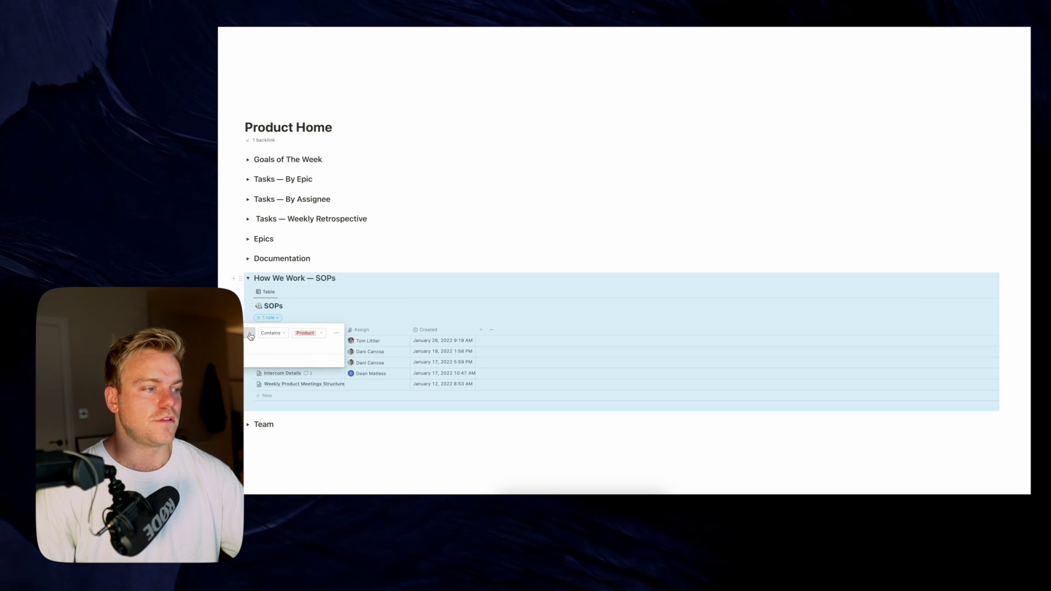
click(452, 242)
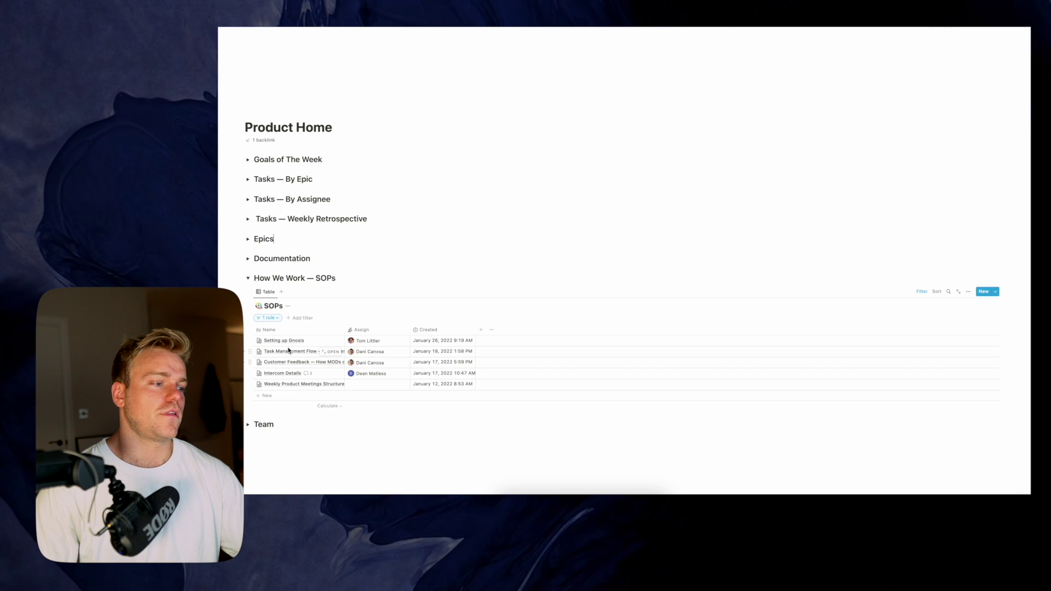
Preview the Setting up Gnosis and Task Management Flow SOPs, reading the latter's process steps
click(329, 340)
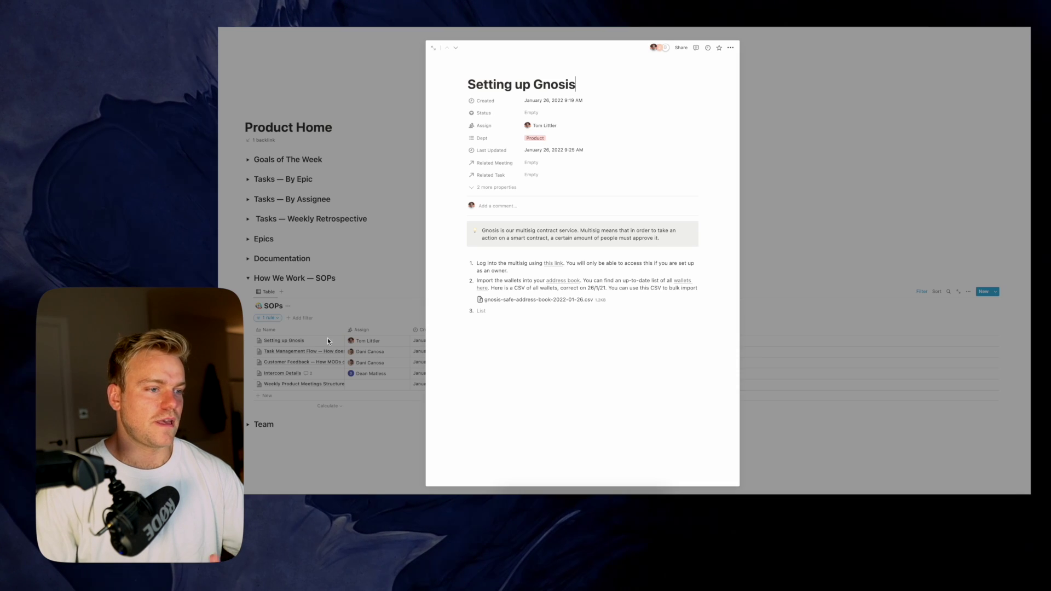
click(399, 282)
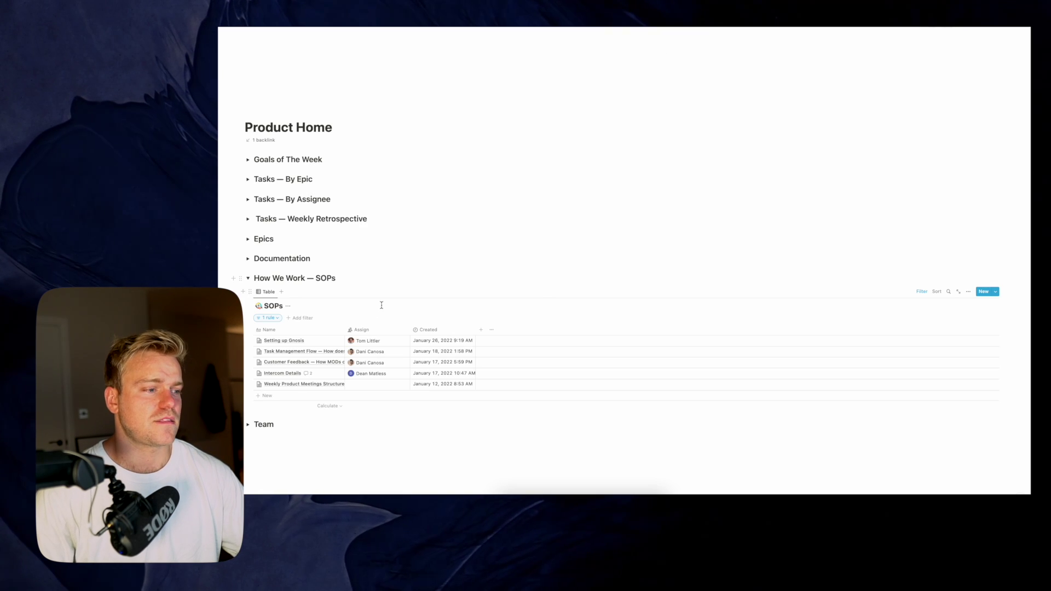
click(333, 352)
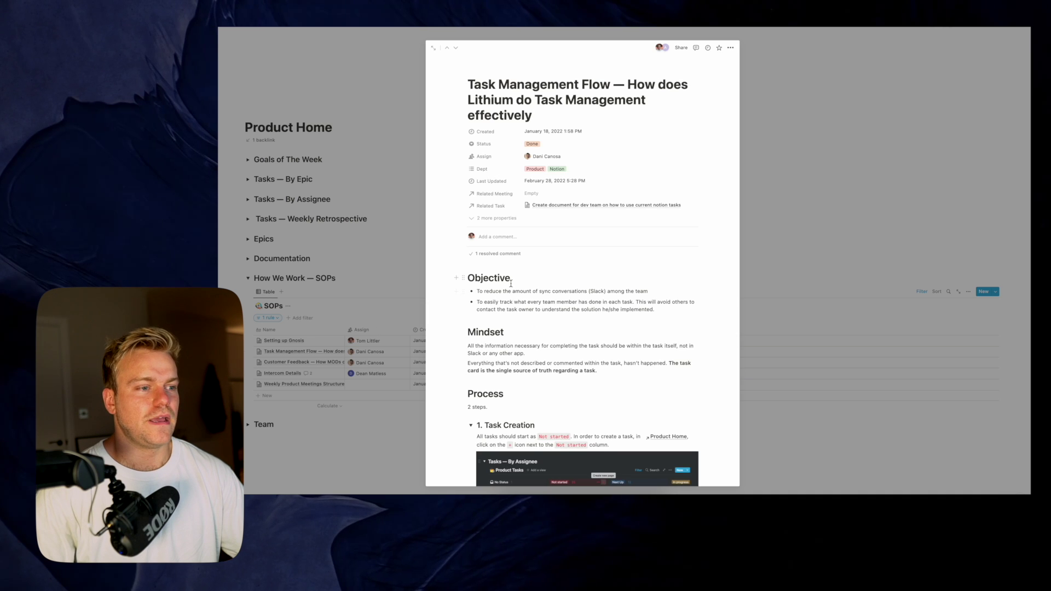
scroll(511, 283, down, 1)
scroll(510, 283, down, 3)
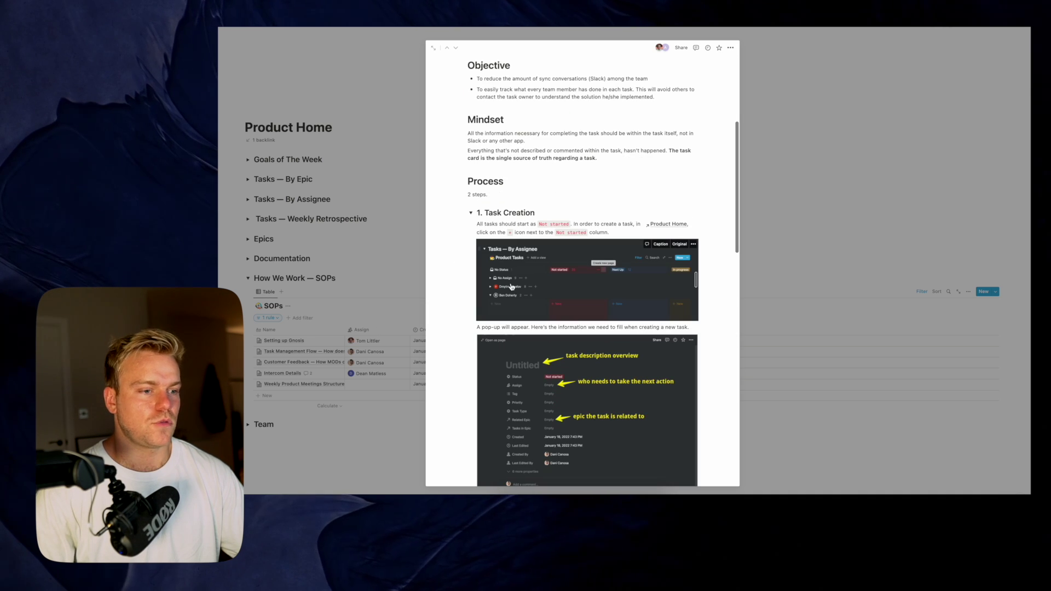
scroll(511, 286, down, 3)
scroll(511, 286, down, 5)
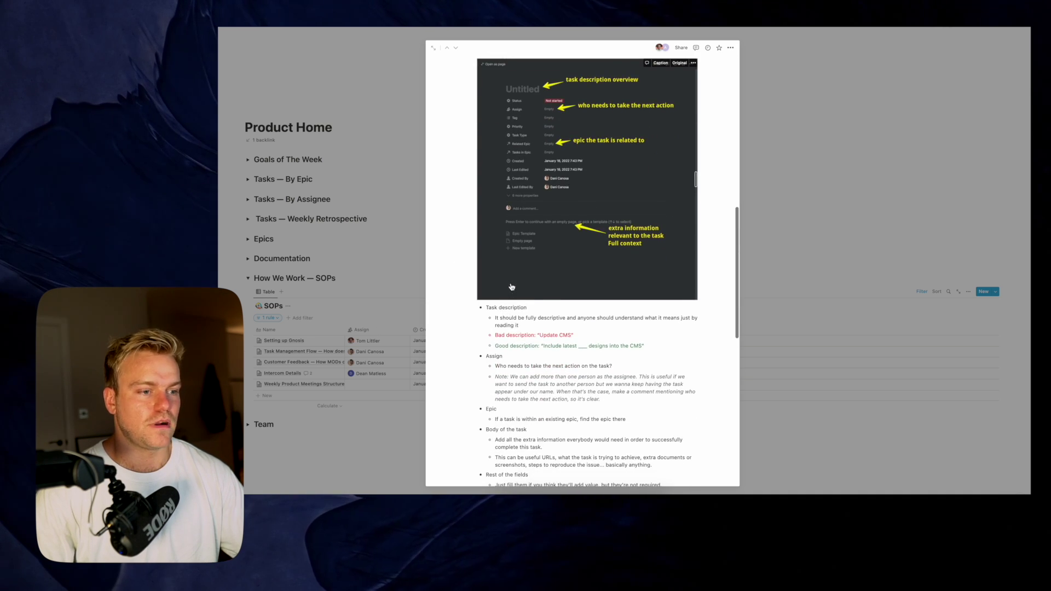
scroll(511, 284, down, 3)
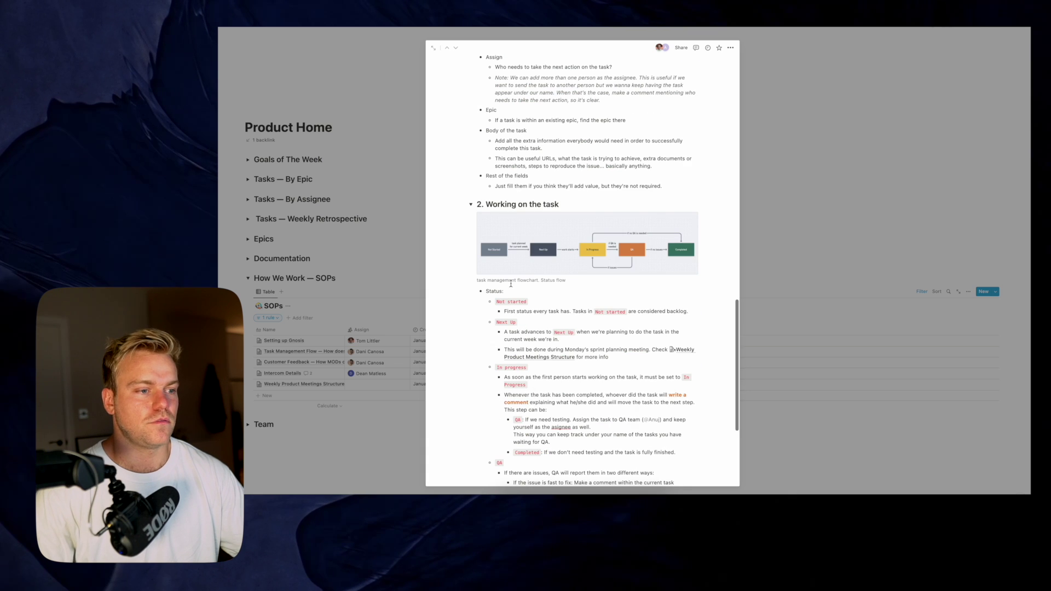
click(373, 419)
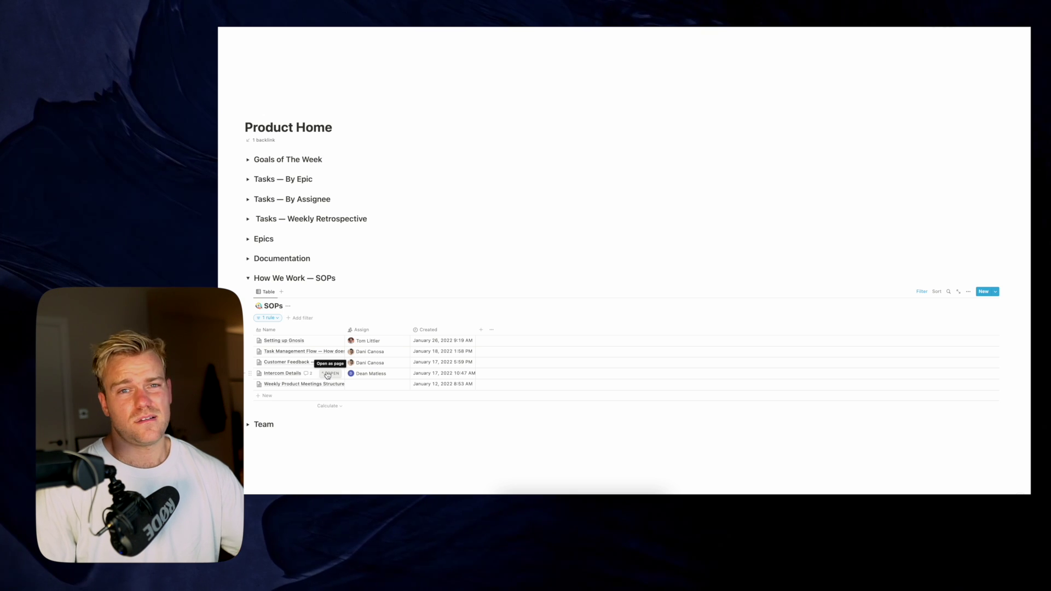
Collapse How We Work — SOPs, expand Team's People table, and show one member's linked roles
click(248, 280)
key(Escape)
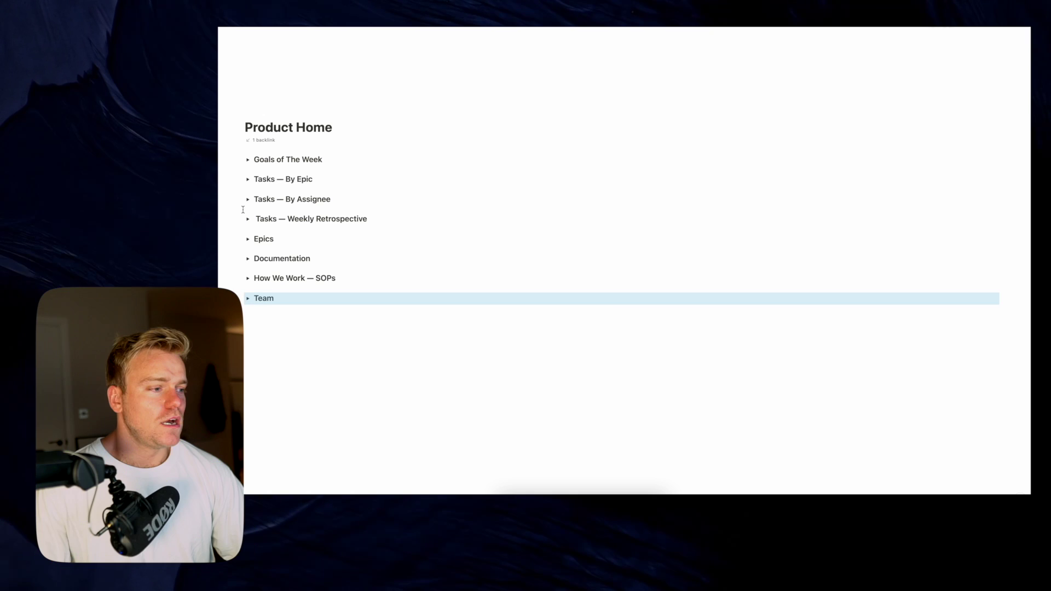
click(247, 299)
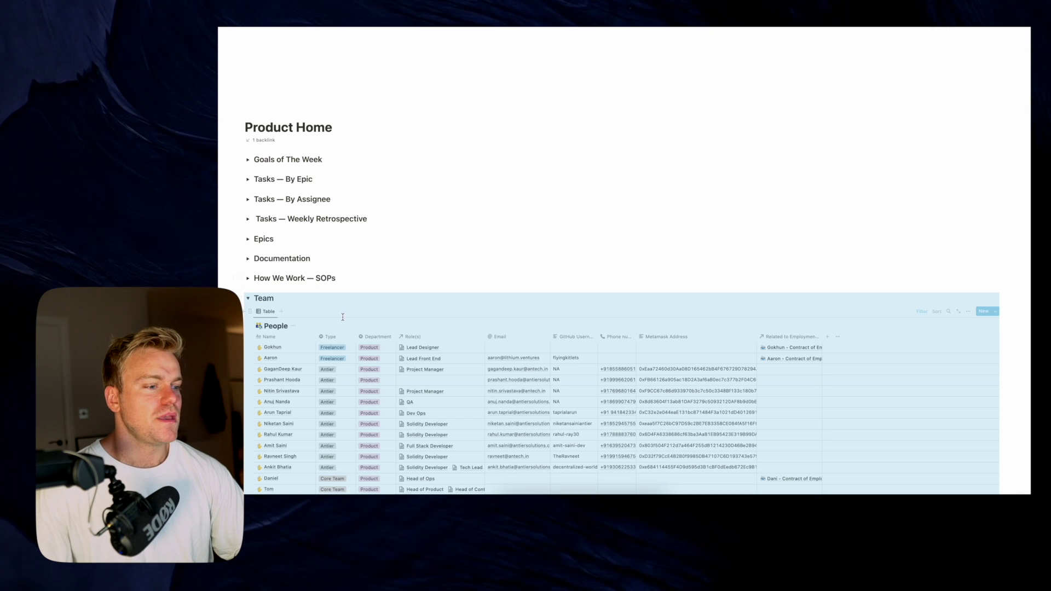
click(396, 309)
scroll(397, 309, down, 2)
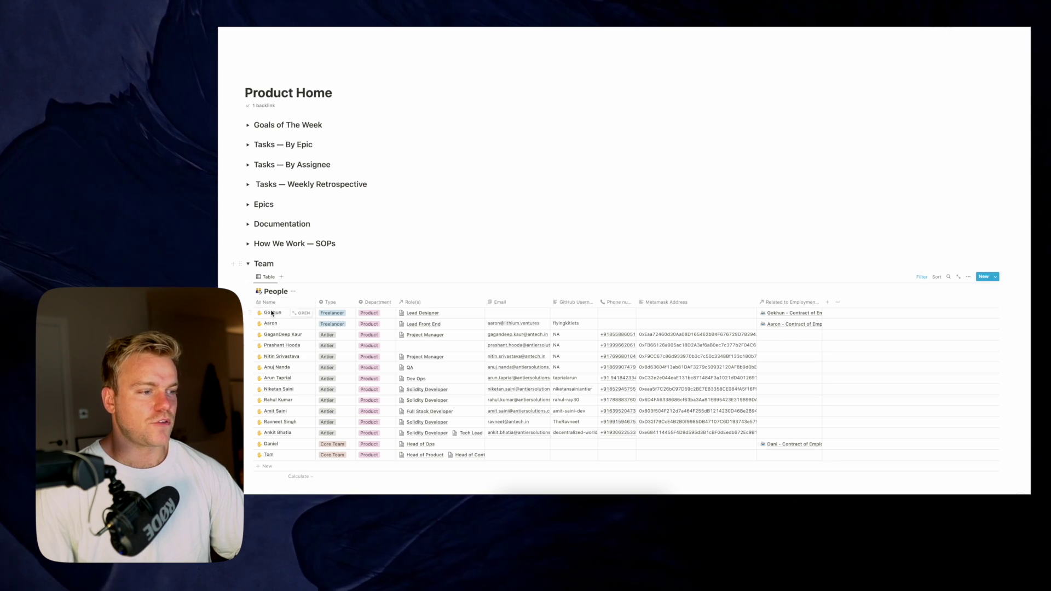
click(438, 337)
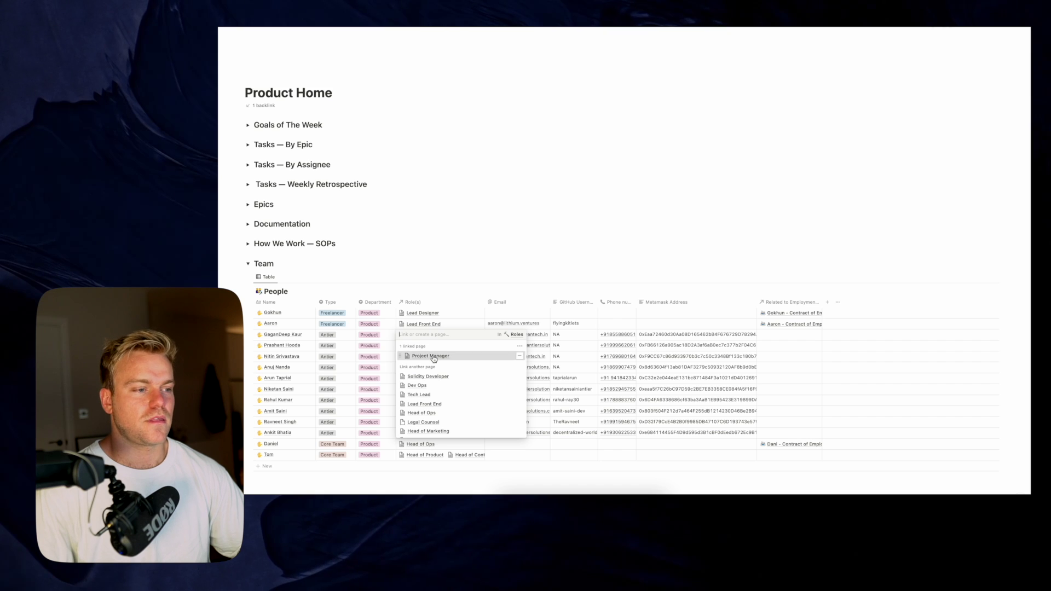
Preview the Project Manager role and Head of Ops profile, closing the roles list
click(432, 355)
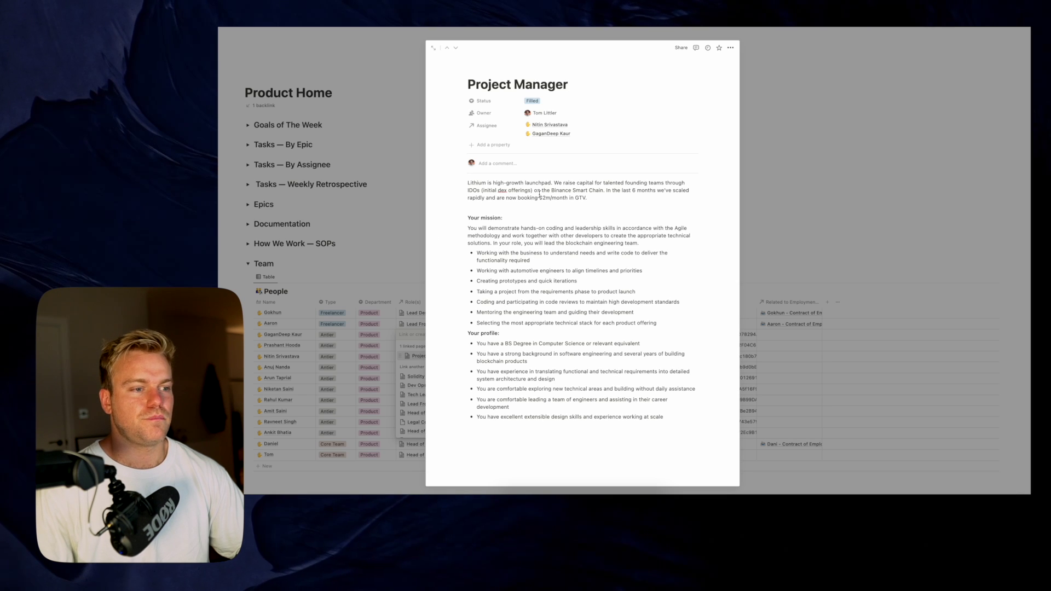
click(772, 196)
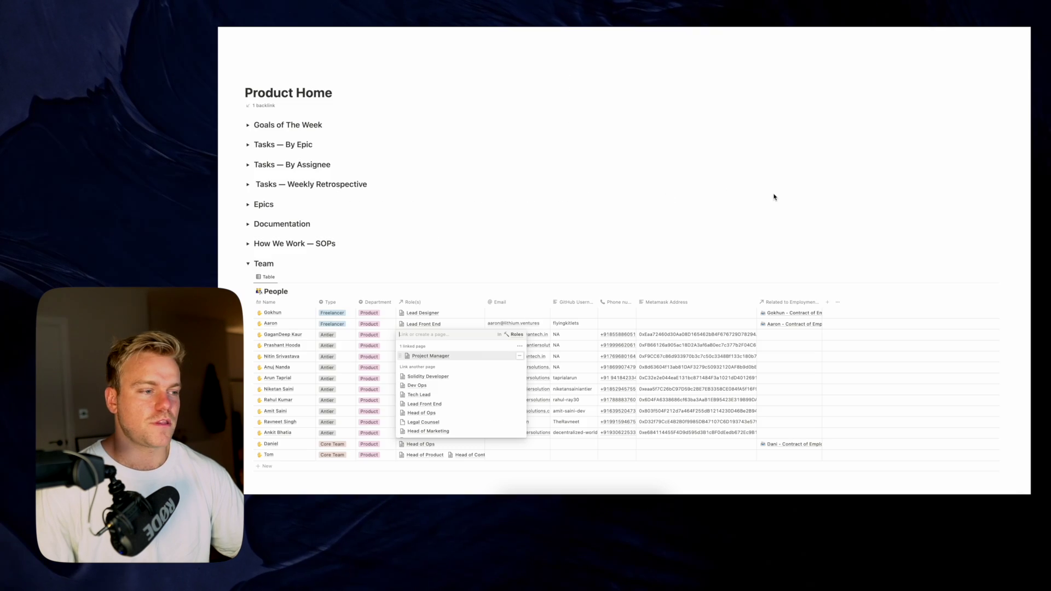
click(535, 247)
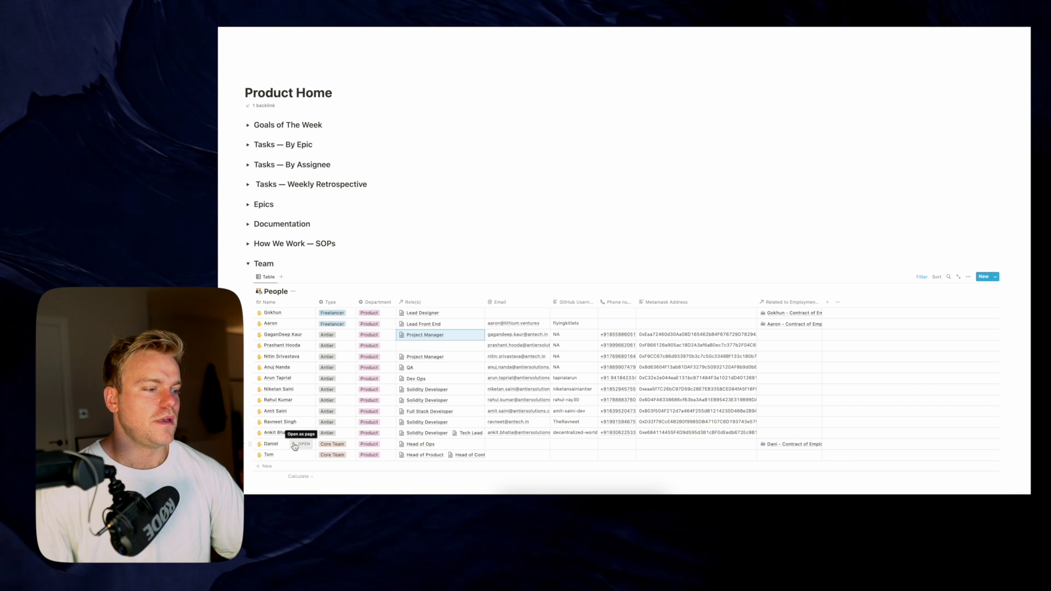
click(295, 446)
click(298, 435)
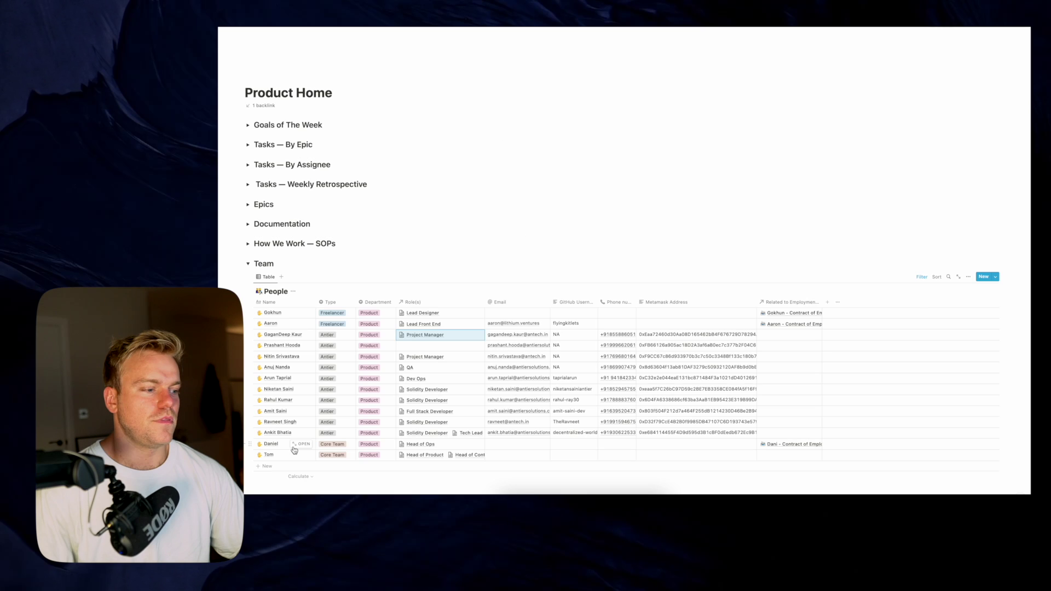
click(304, 455)
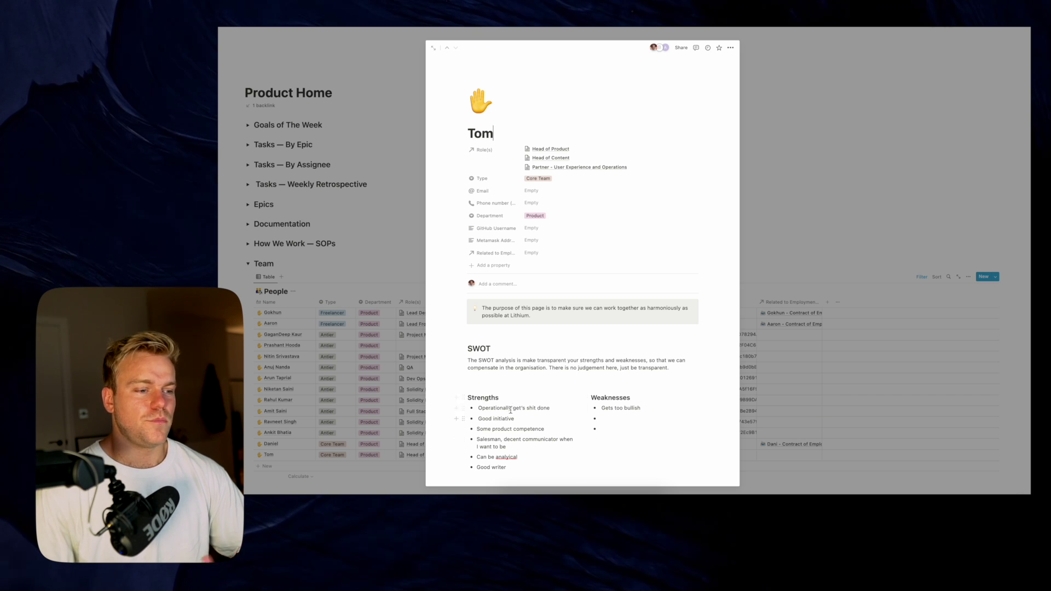
triple_click(621, 408)
click(623, 416)
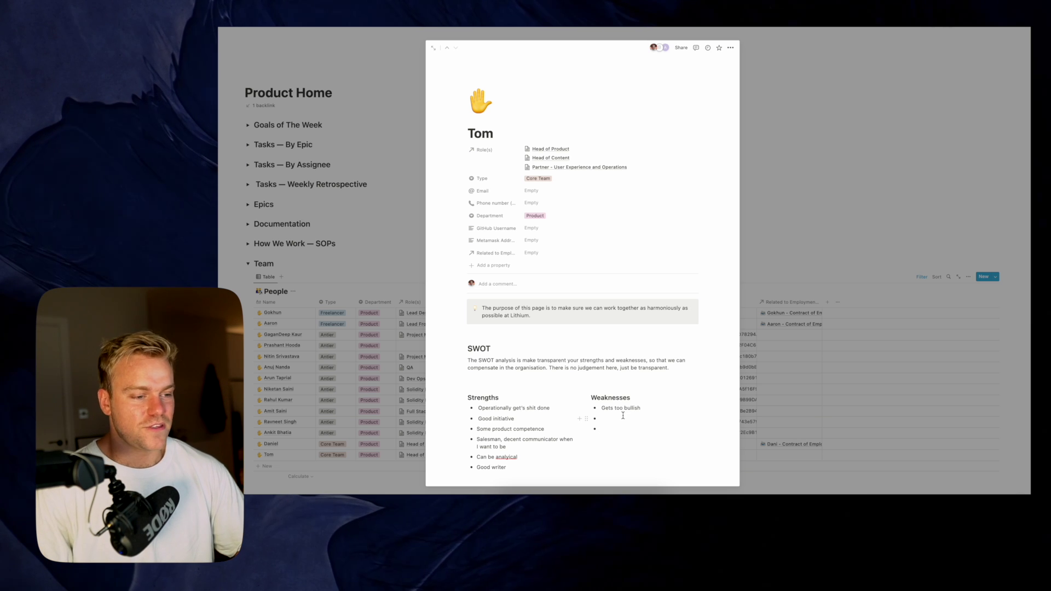
click(315, 437)
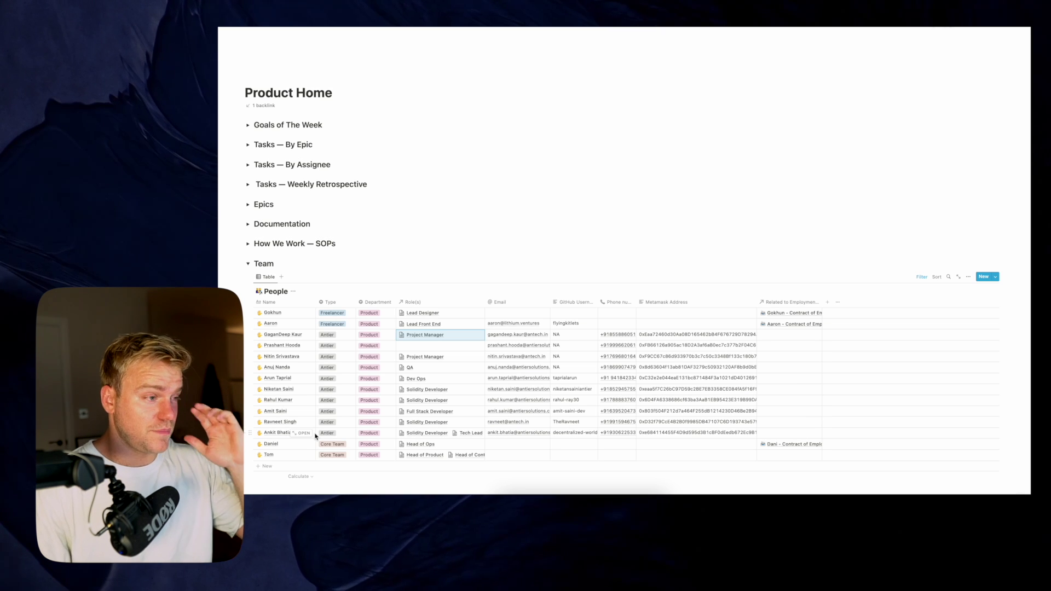
Collapse the Team section and expand Goals of The Week to list the weekly entries
click(249, 266)
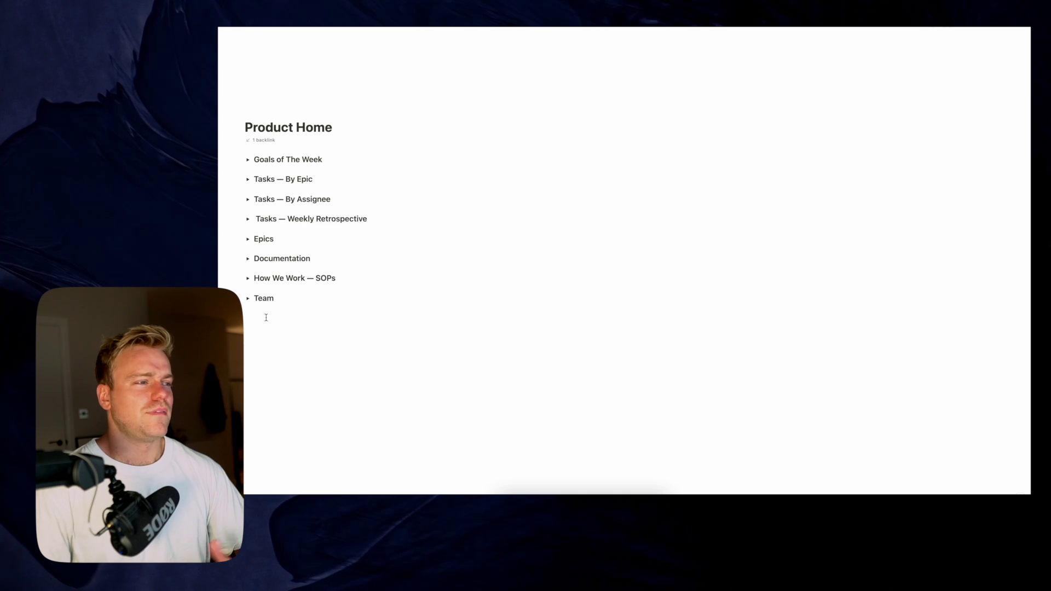
click(249, 161)
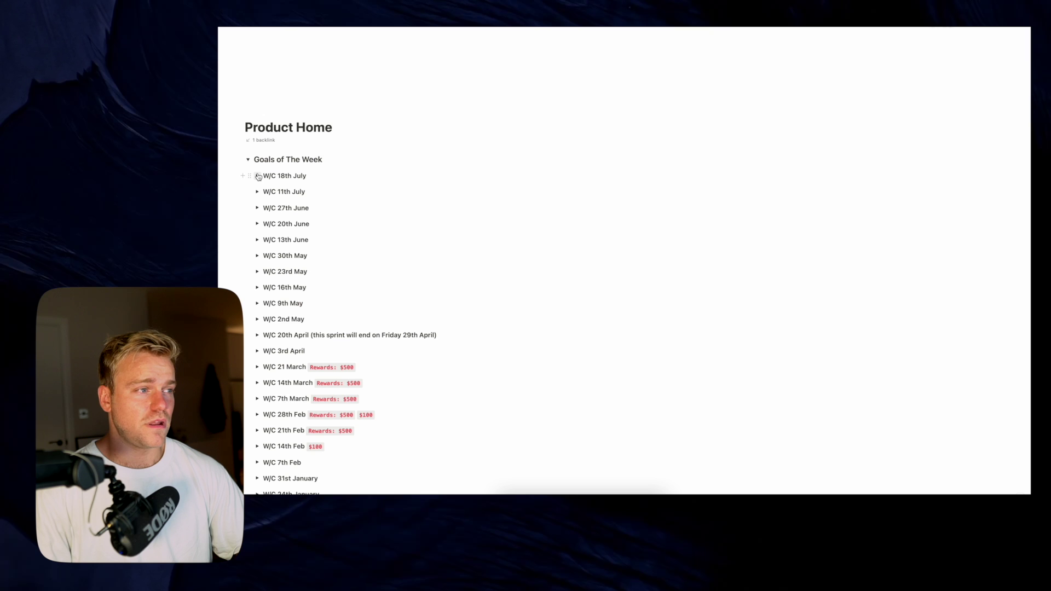
Open and close the W/C 20th June and W/C 27th June goals
click(258, 224)
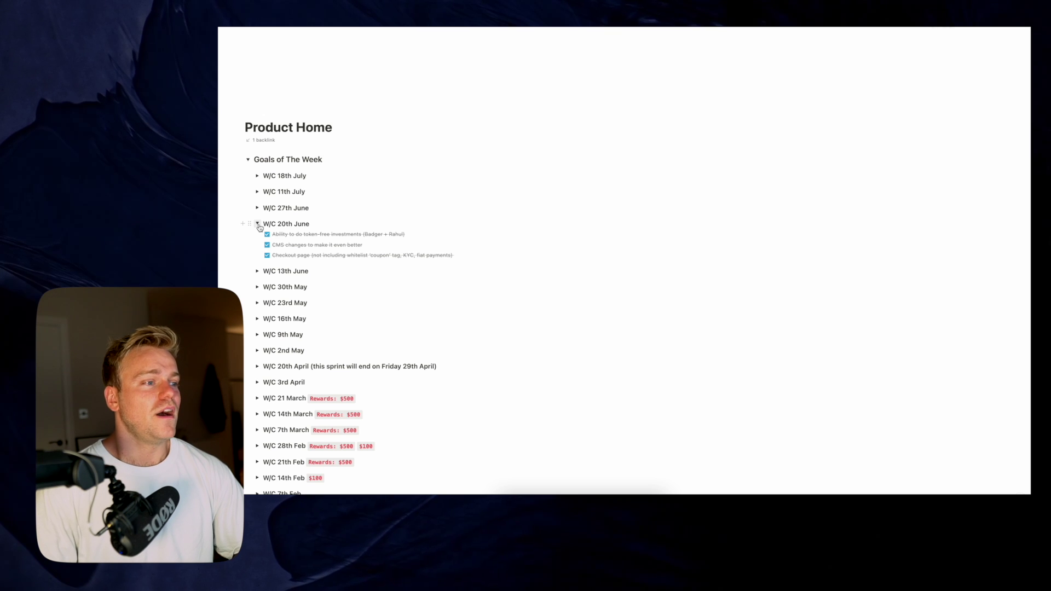
click(258, 224)
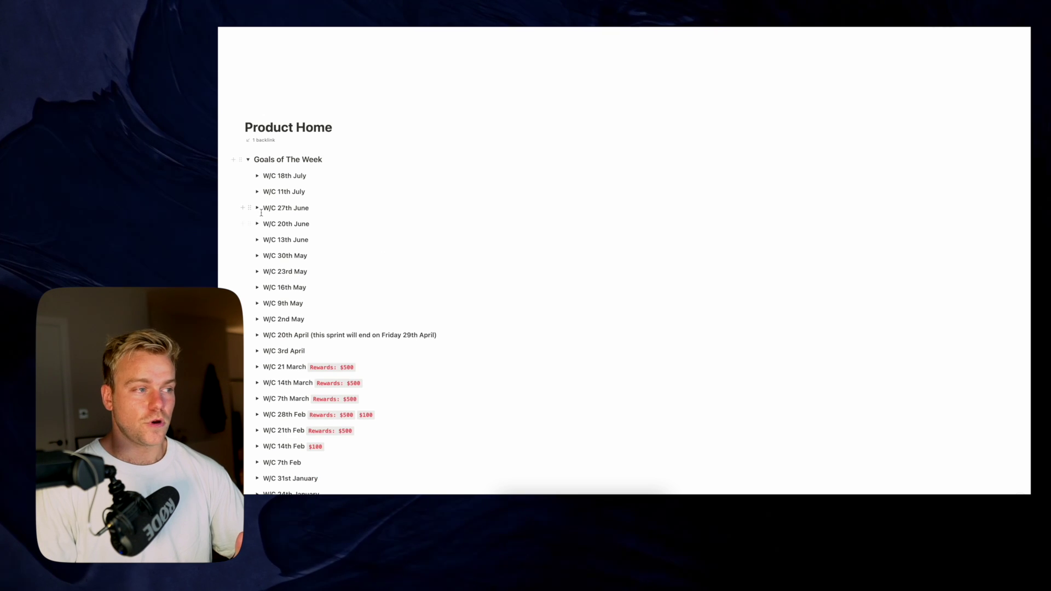
click(258, 209)
click(258, 211)
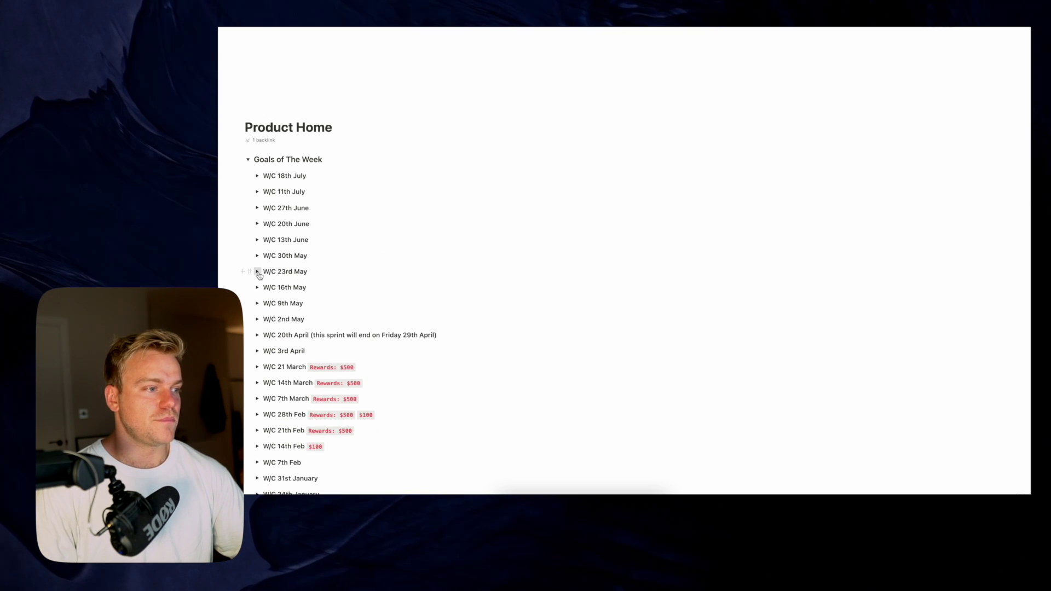
Peek at the W/C 23rd May and 30th May goals, then leave W/C 18th July expanded
click(258, 272)
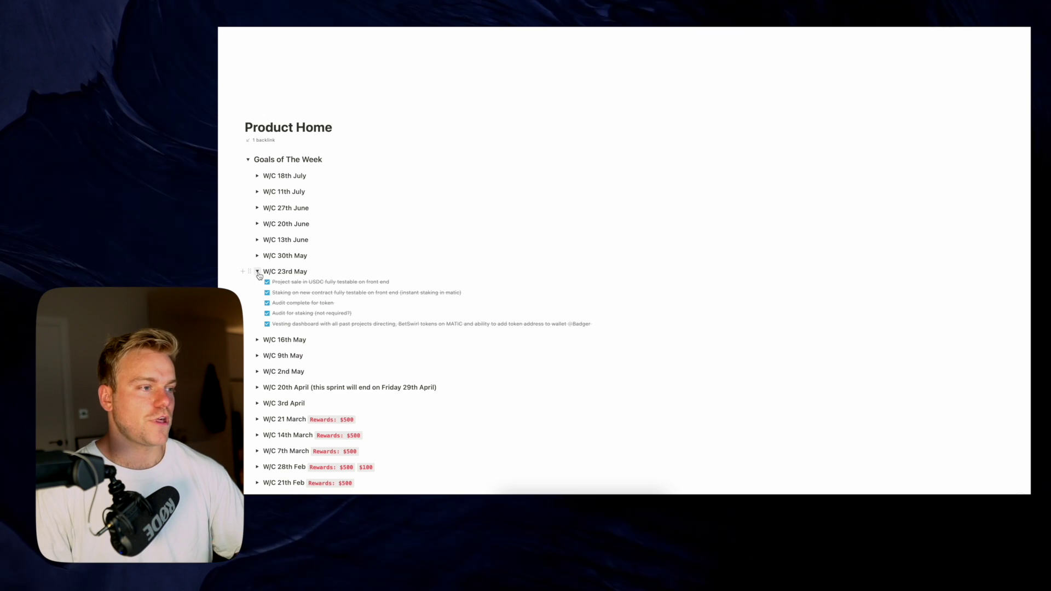
click(257, 272)
click(257, 258)
click(256, 255)
click(257, 177)
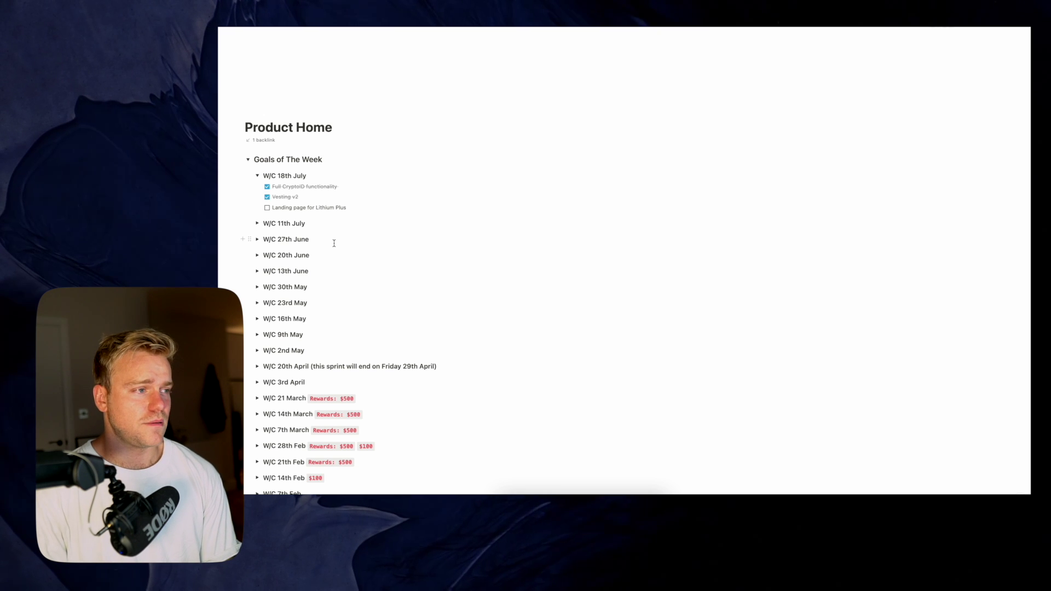
Close W/C 18th July and review the W/C 21st Feb and 14th Feb goals
click(258, 176)
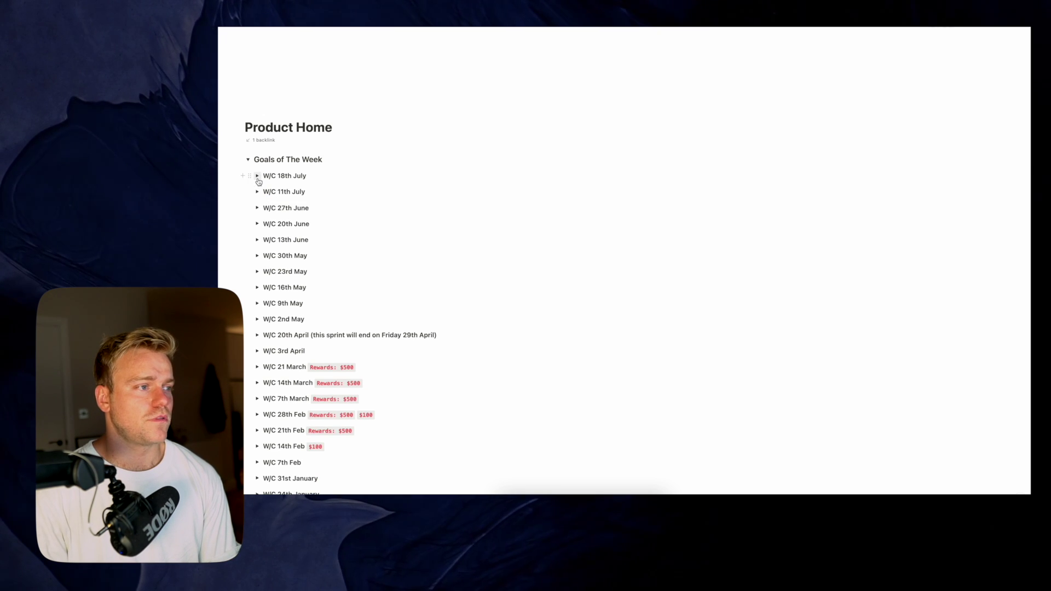
scroll(259, 345, down, 2)
click(257, 374)
click(258, 374)
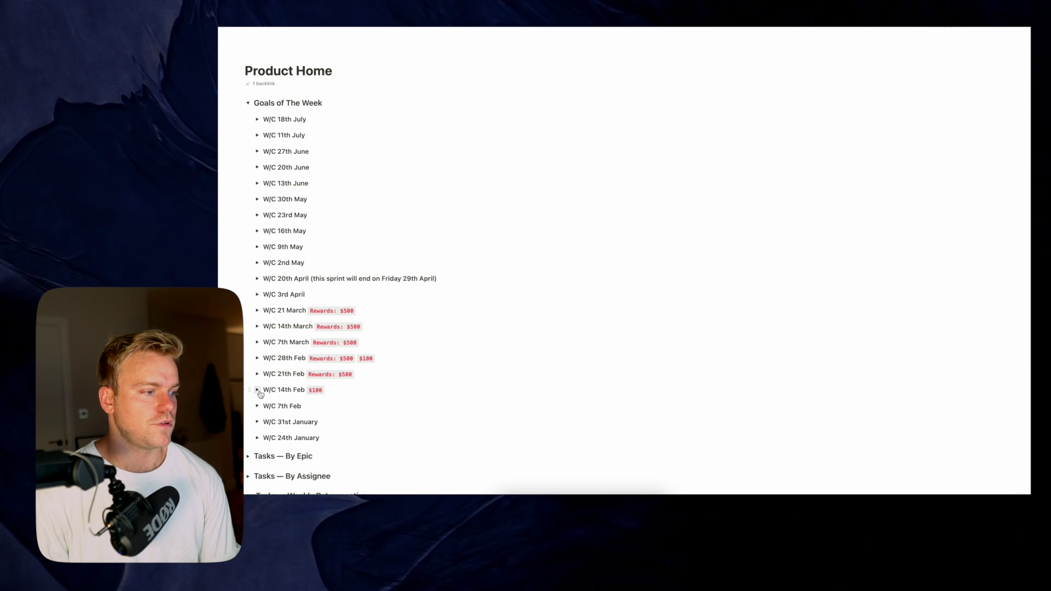
click(257, 390)
click(258, 391)
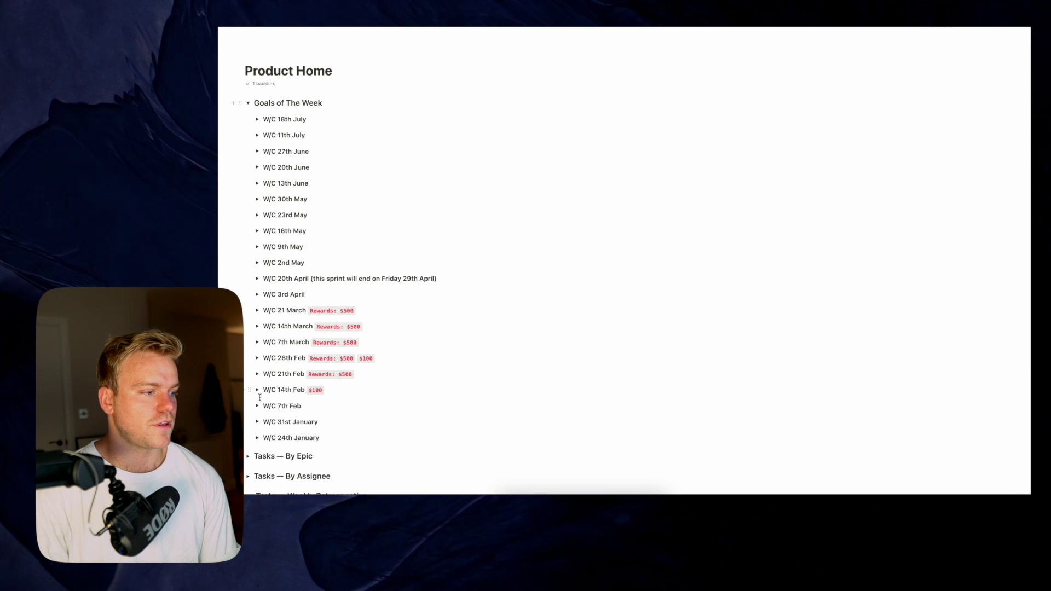
click(258, 391)
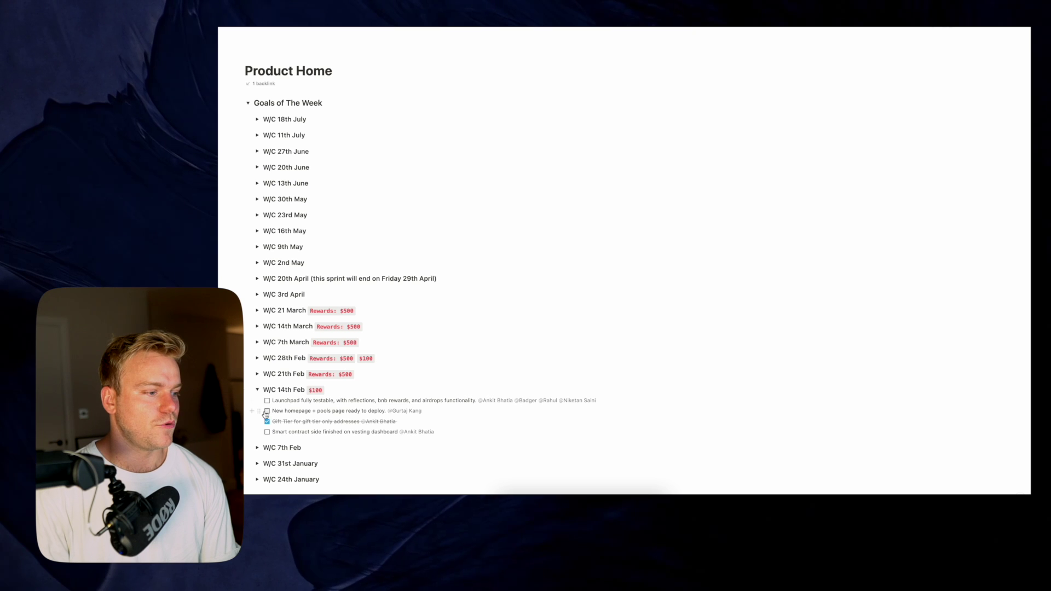
click(258, 390)
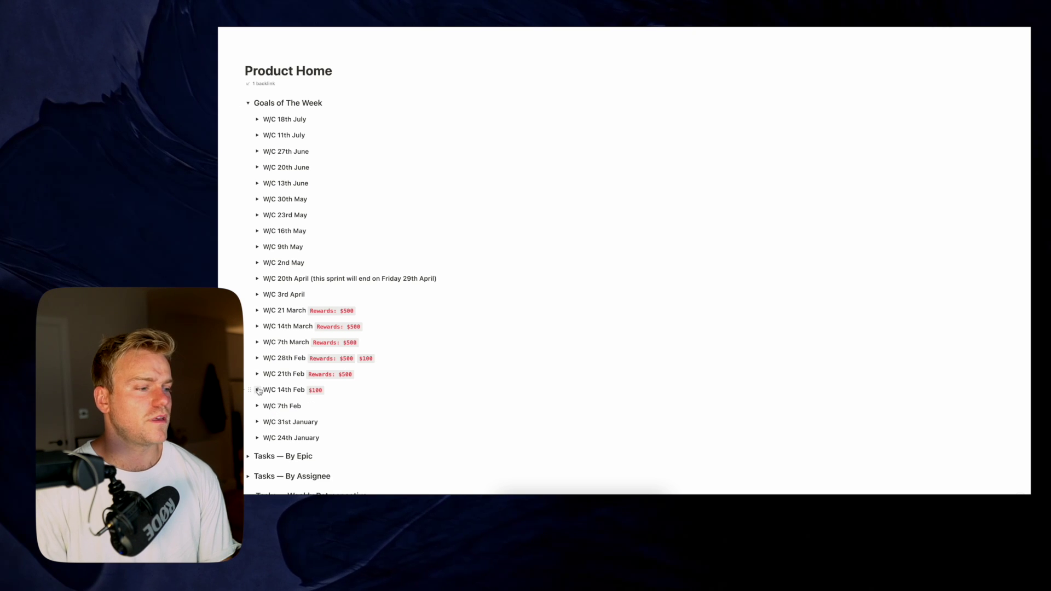
Review the W/C 7th Feb, 14th Feb and 21st Feb goals, closing each afterwards
scroll(259, 399, down, 1)
click(258, 403)
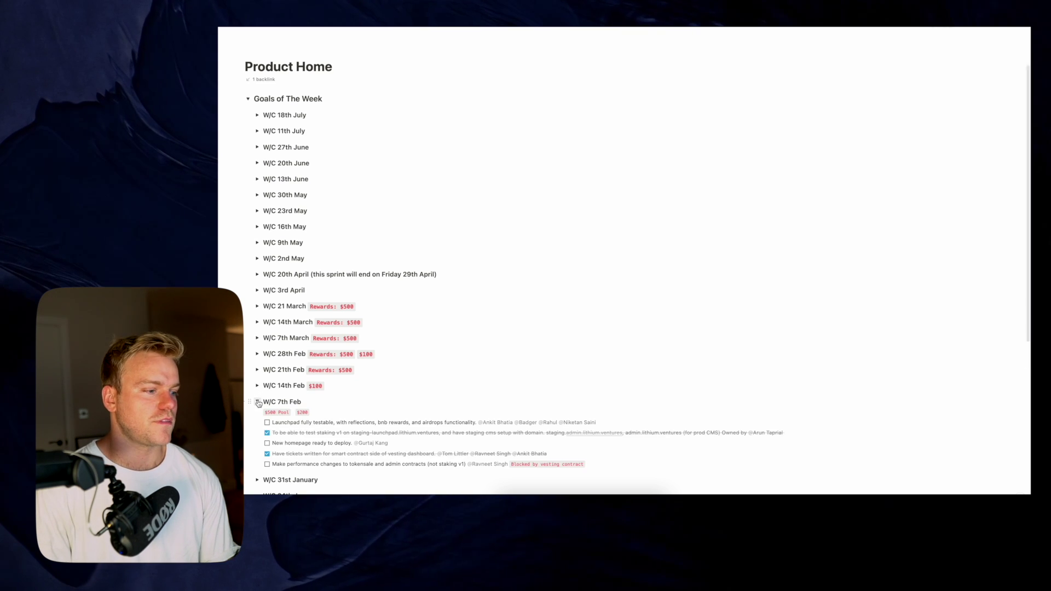
click(259, 403)
click(258, 388)
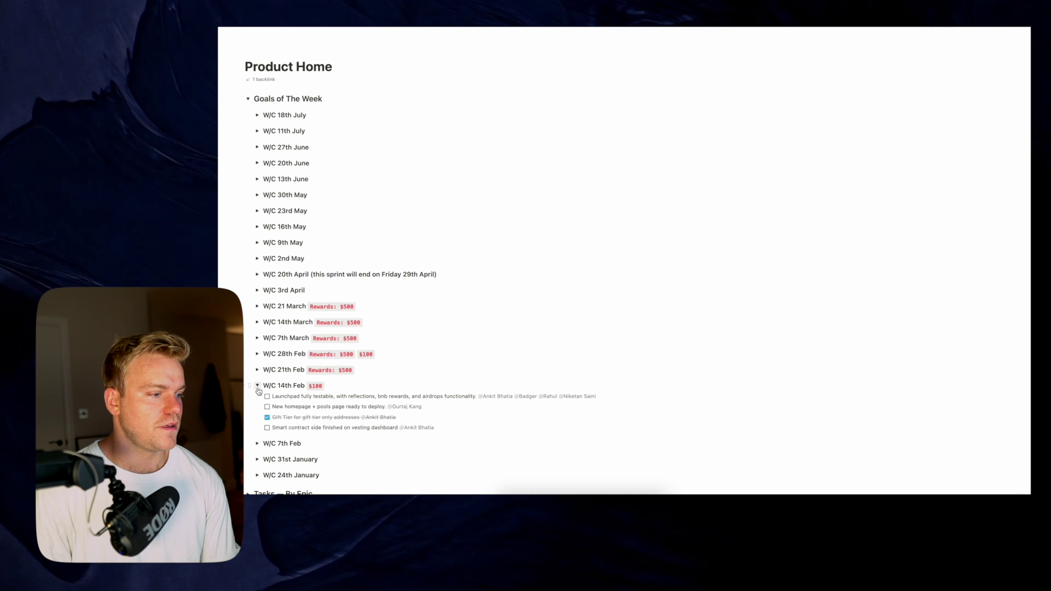
click(258, 386)
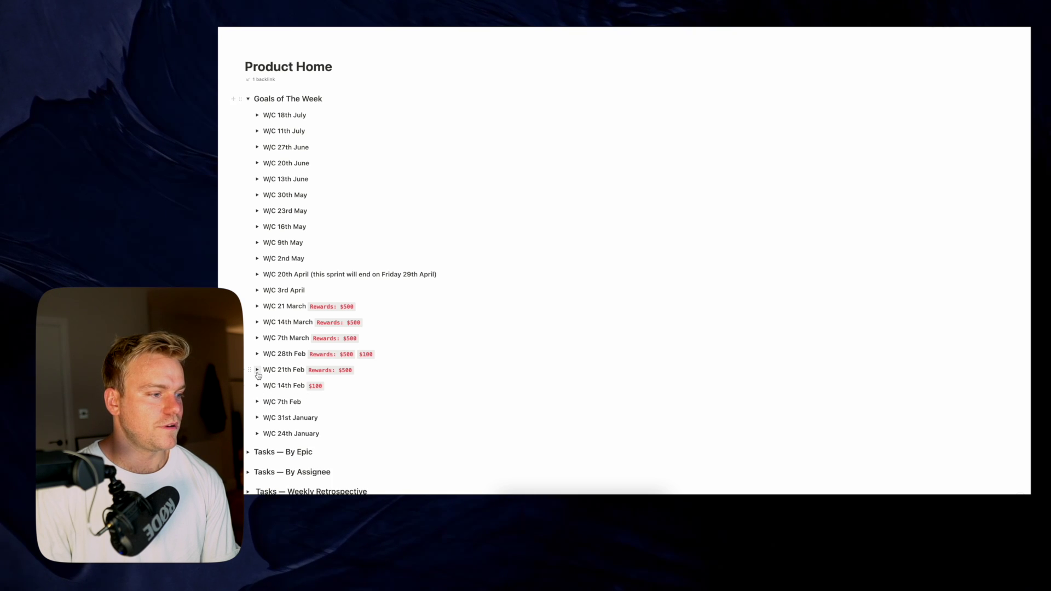
click(258, 371)
click(258, 371)
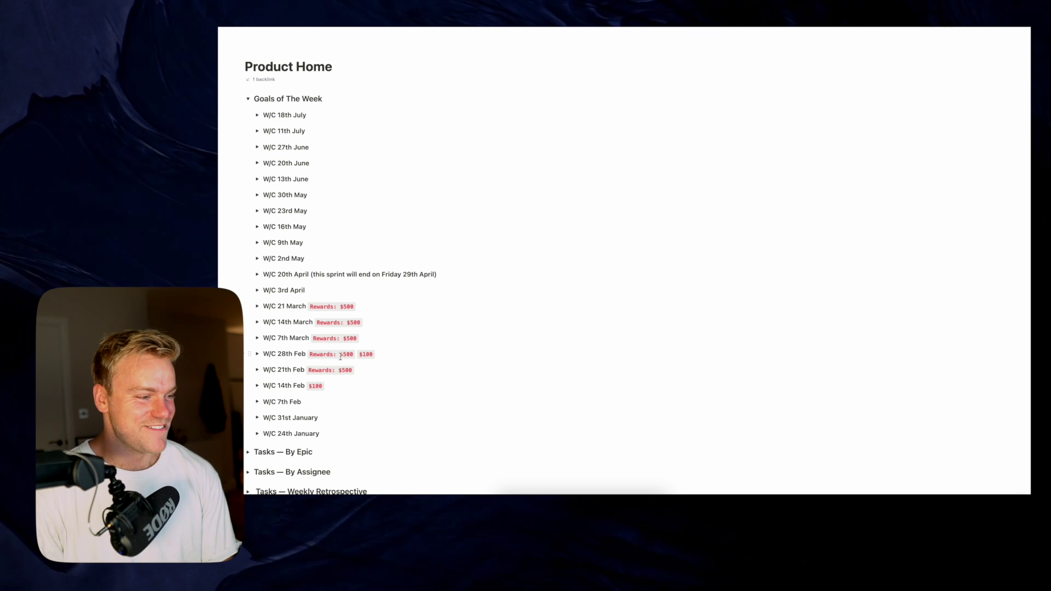
Review the W/C 28th Feb, 7th March, 14th March and 21 March goals
click(258, 355)
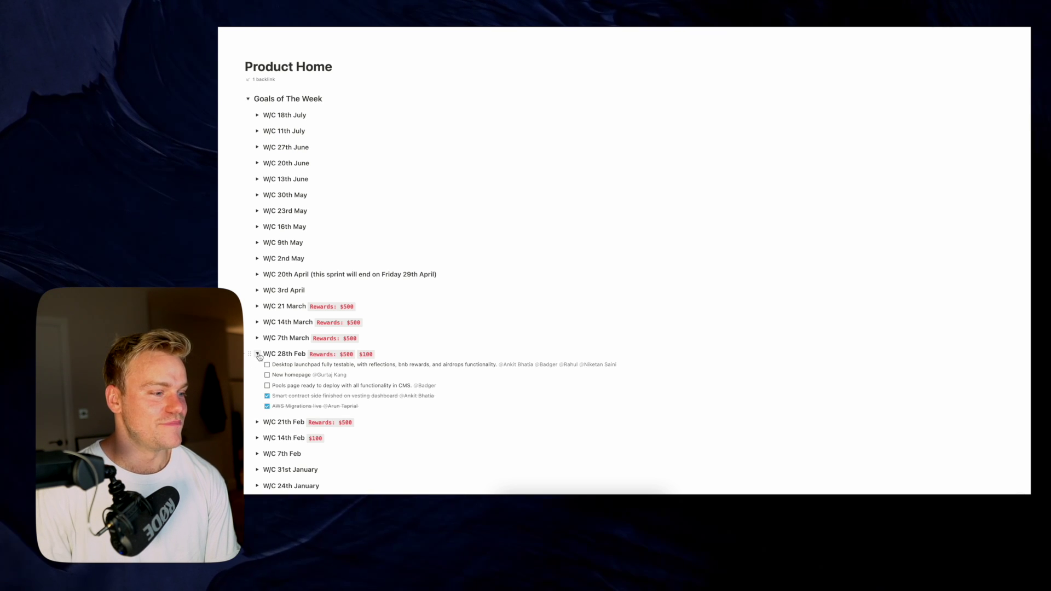
click(258, 355)
click(258, 339)
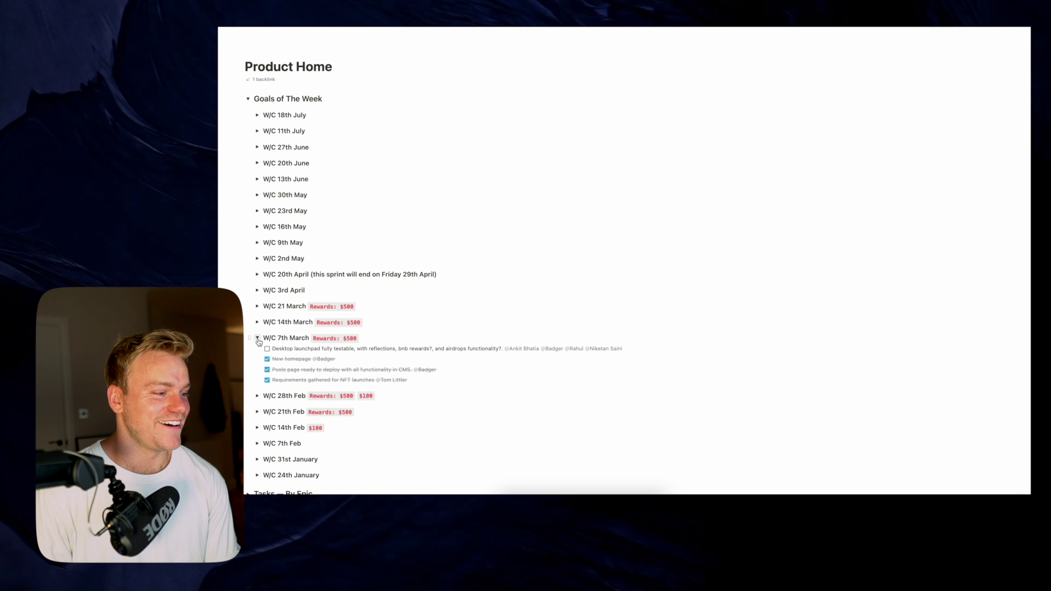
click(258, 338)
click(257, 323)
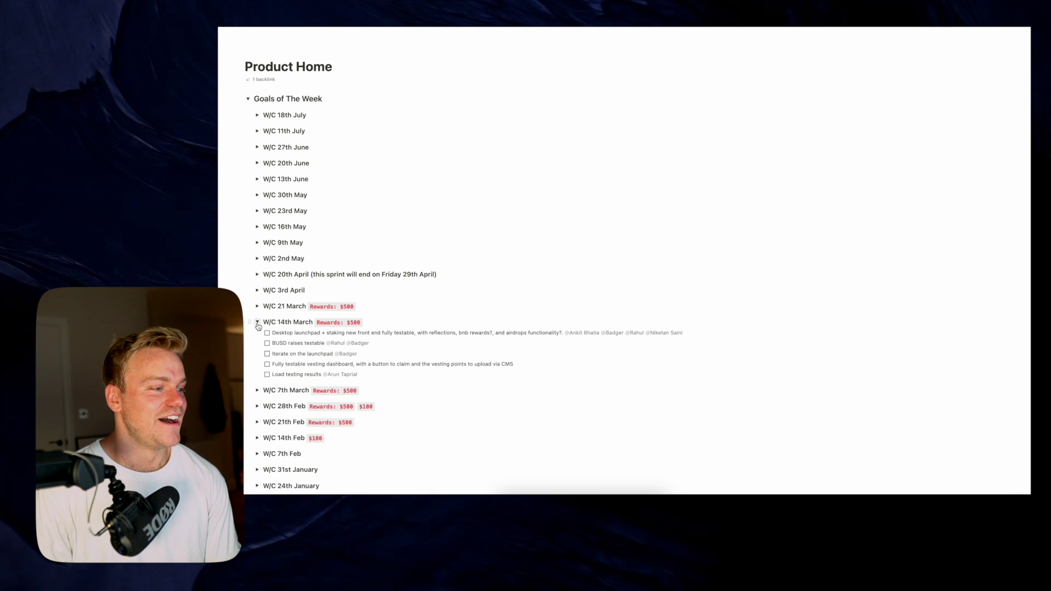
click(257, 323)
click(258, 307)
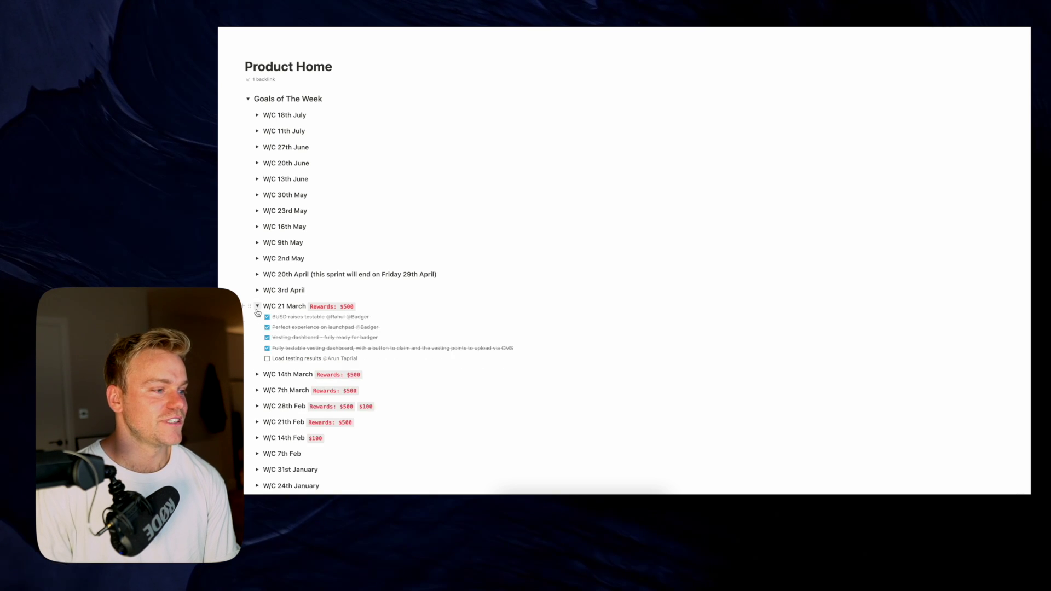
click(257, 307)
Review the W/C 30th May, 13th June and 20th June goals
click(257, 196)
click(257, 195)
click(257, 179)
click(257, 179)
click(258, 163)
click(257, 163)
Review the W/C 27th June, 11th July and 18th July goals, then fold Goals of The Week
click(257, 147)
click(257, 147)
click(258, 132)
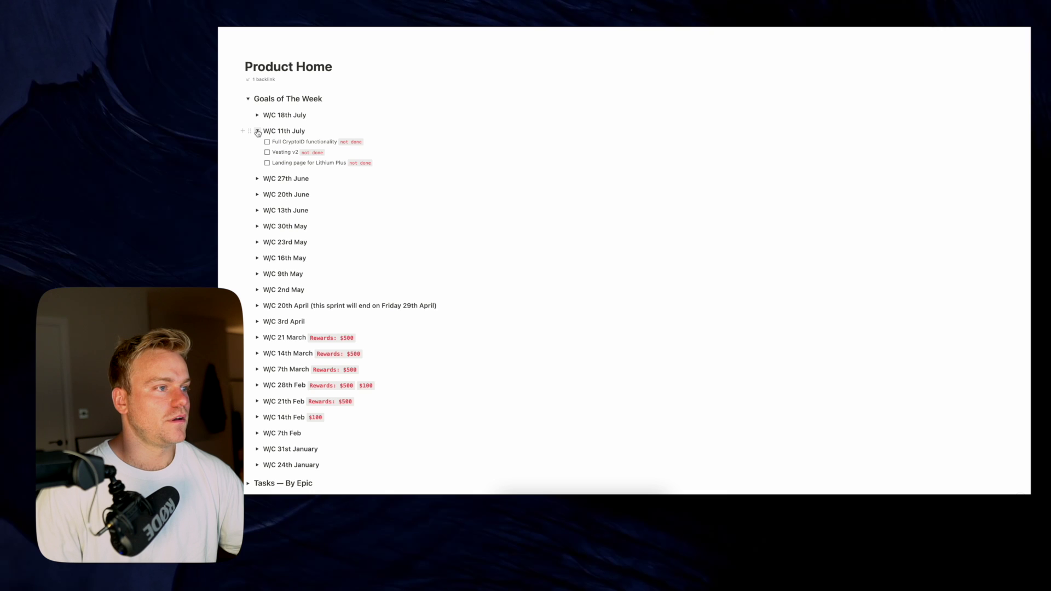
click(258, 131)
click(257, 115)
click(257, 115)
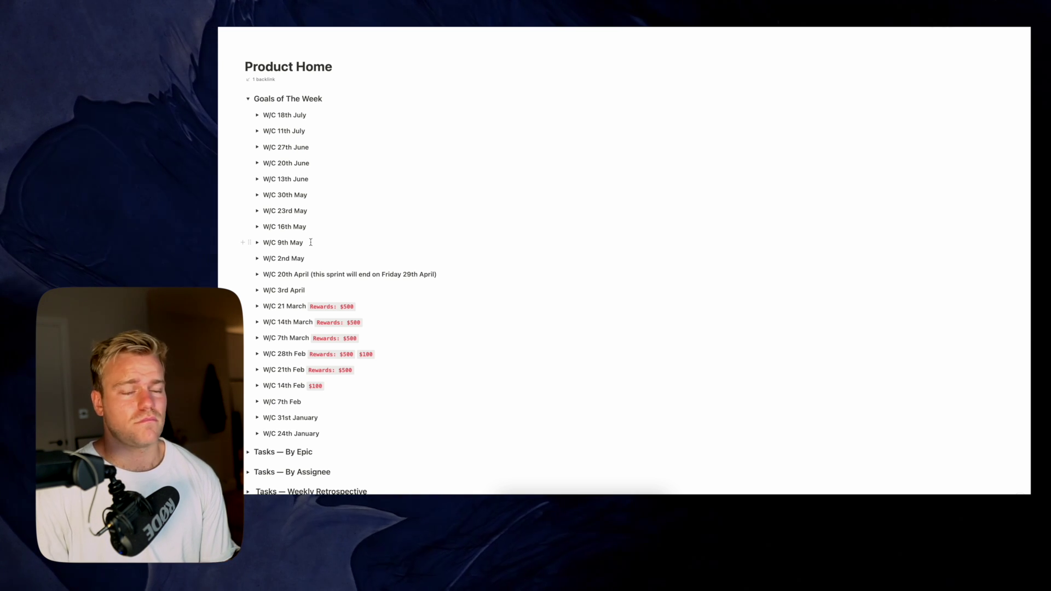
scroll(280, 180, down, 1)
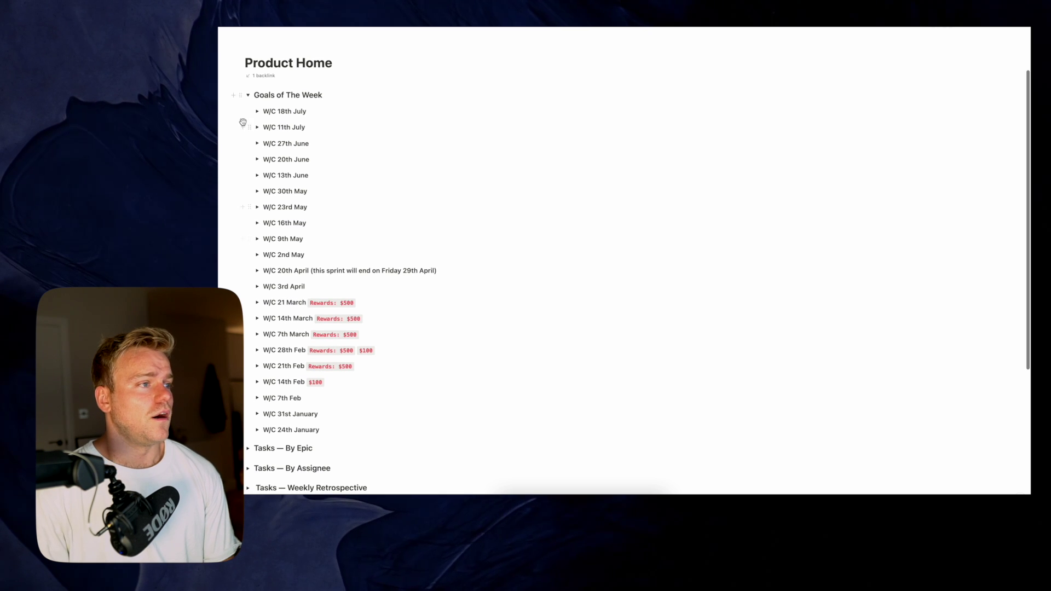
click(249, 100)
click(249, 101)
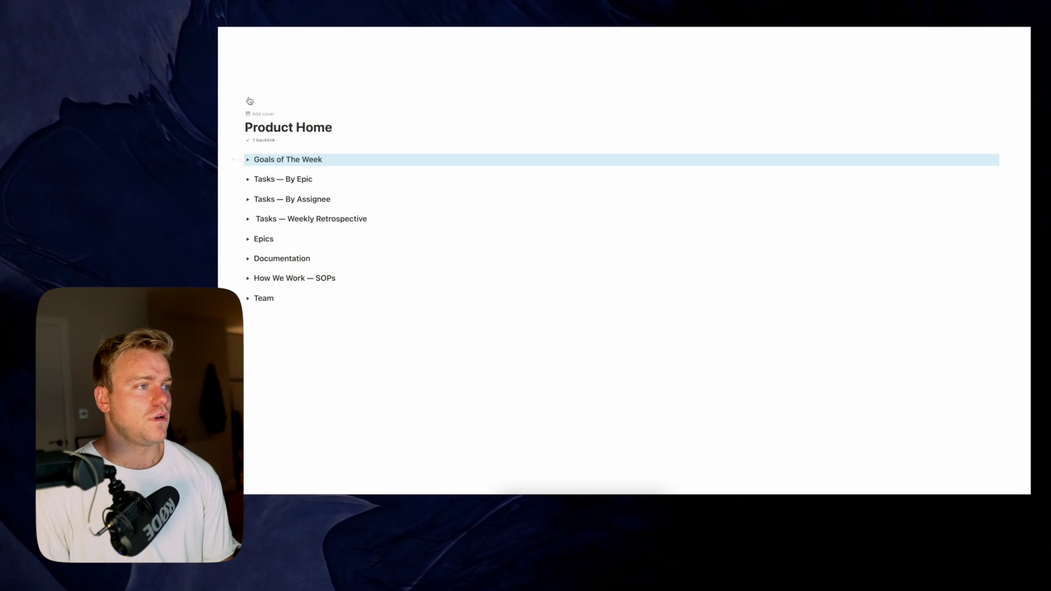